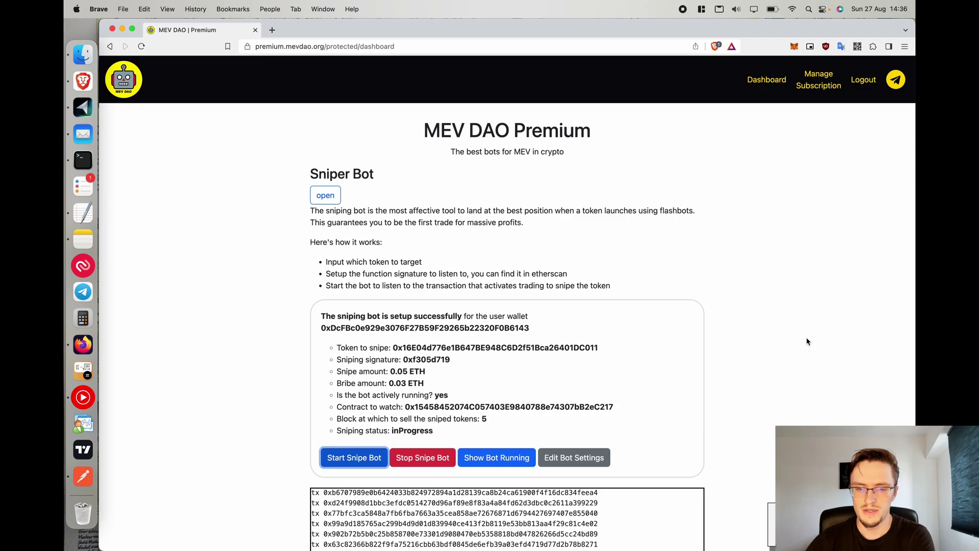
Scroll through the currently open page.
scroll(807, 341, down, 1)
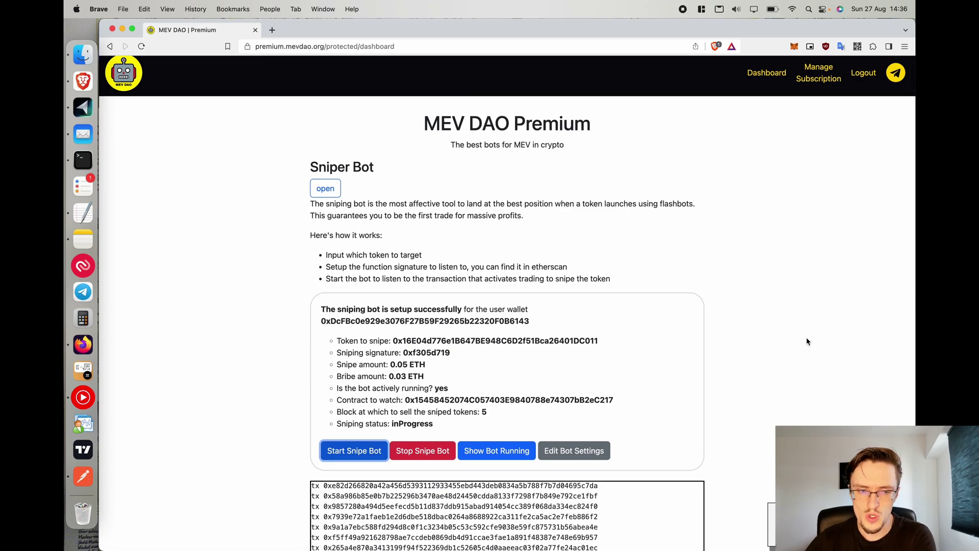
scroll(807, 341, down, 5)
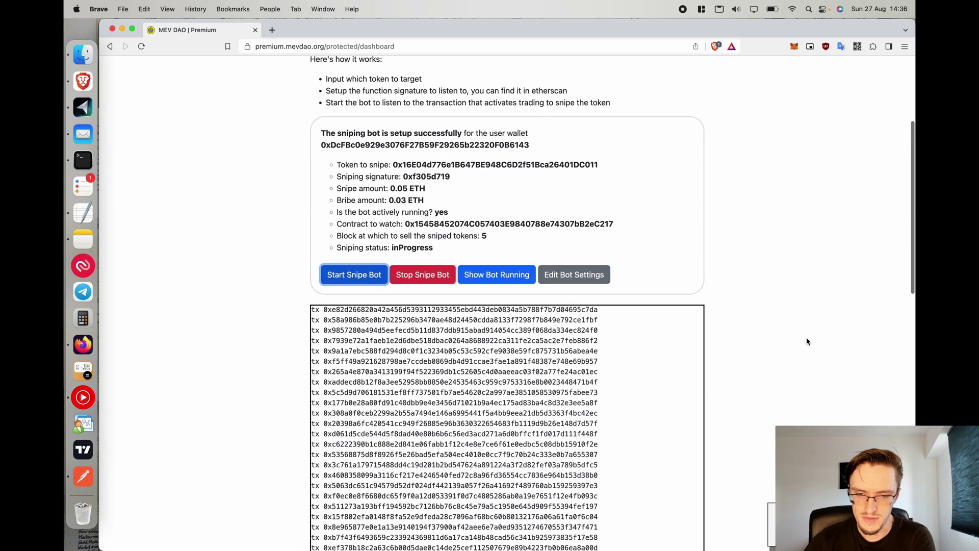
scroll(806, 341, down, 1)
scroll(442, 136, down, 2)
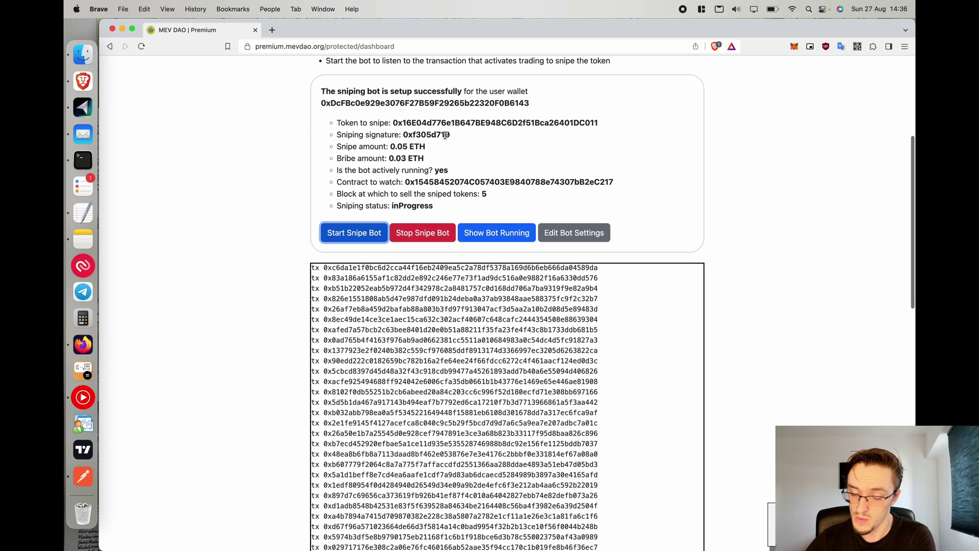
scroll(736, 253, down, 4)
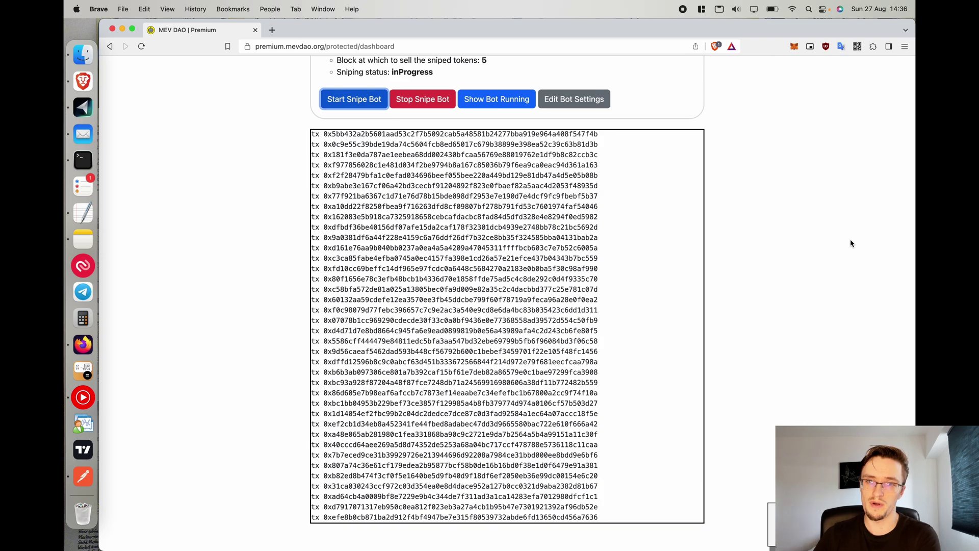
scroll(850, 243, up, 10)
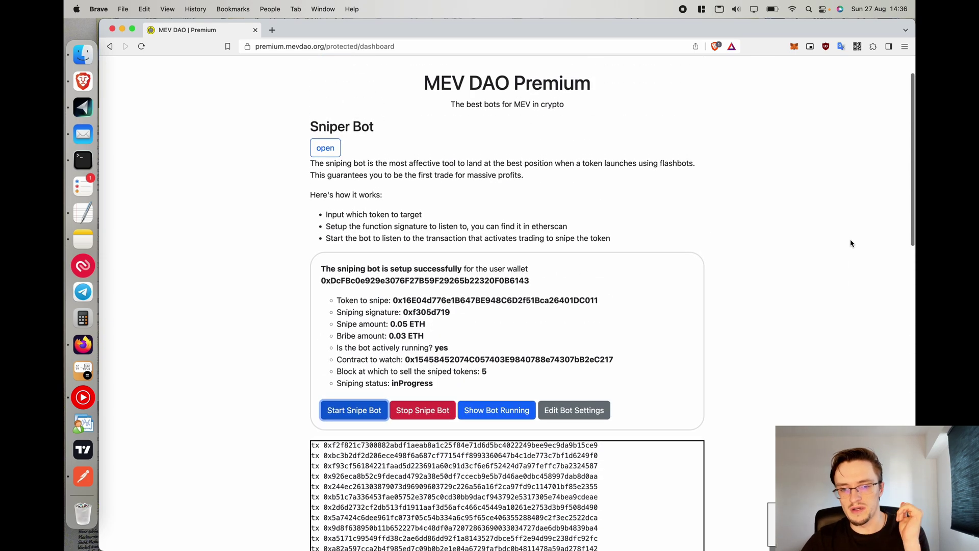
scroll(850, 243, down, 2)
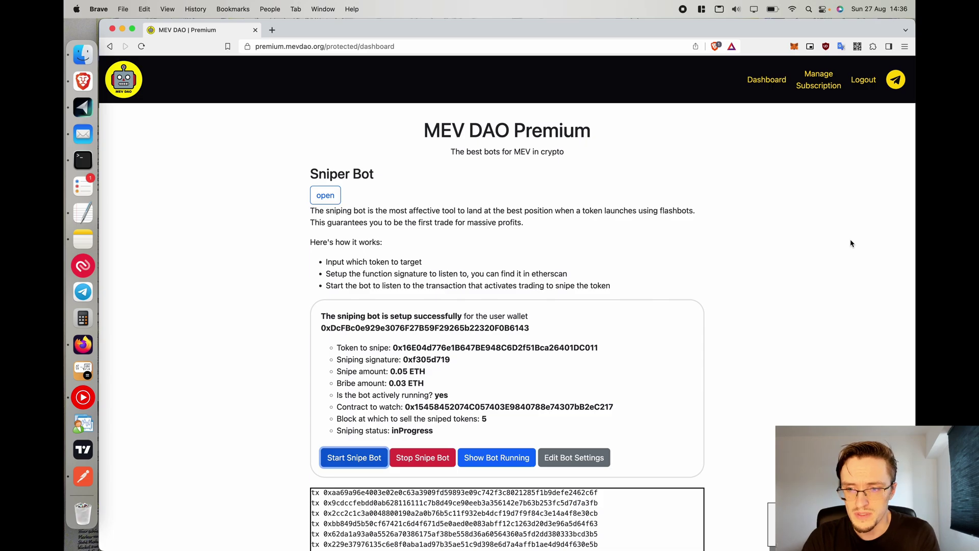
On premium.mevdao.org, highlight the €200 monthly price, Frontrunner / Sandwich Bot and Recover tokens, then reset zoom.
key(super+Tab)
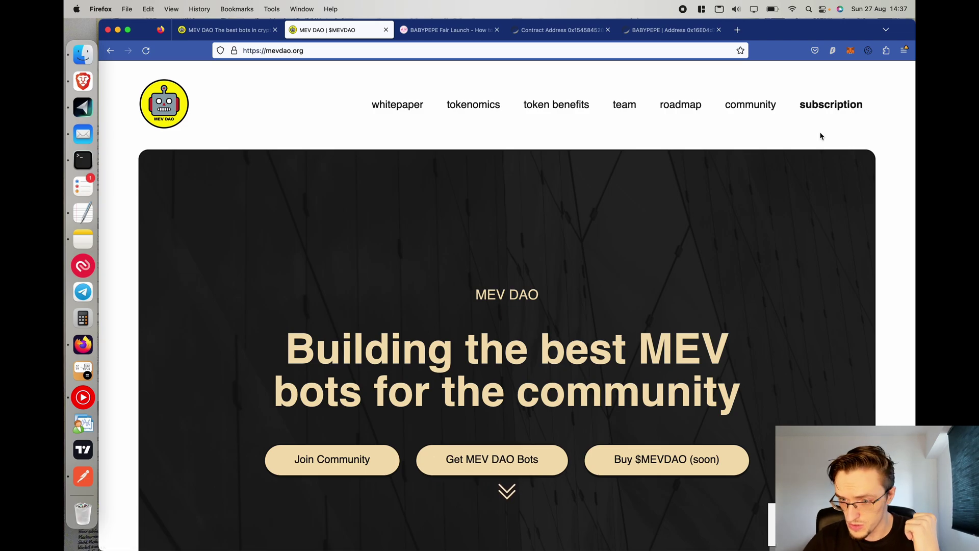
click(238, 35)
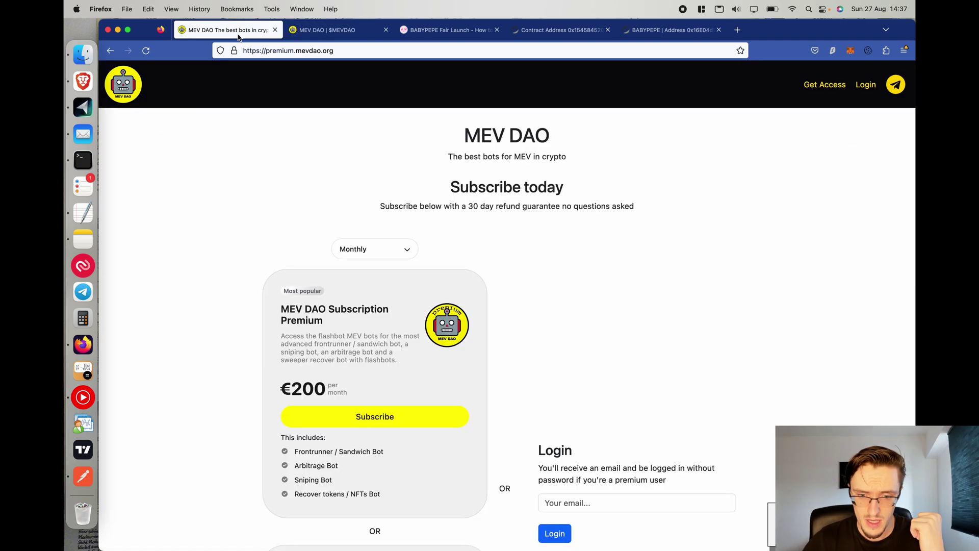
scroll(518, 227, down, 5)
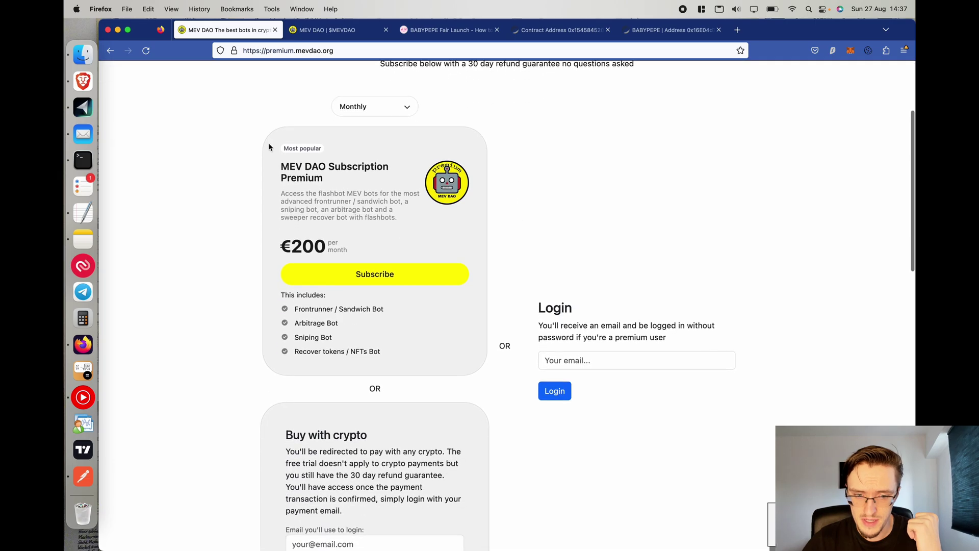
drag(280, 245, 370, 242)
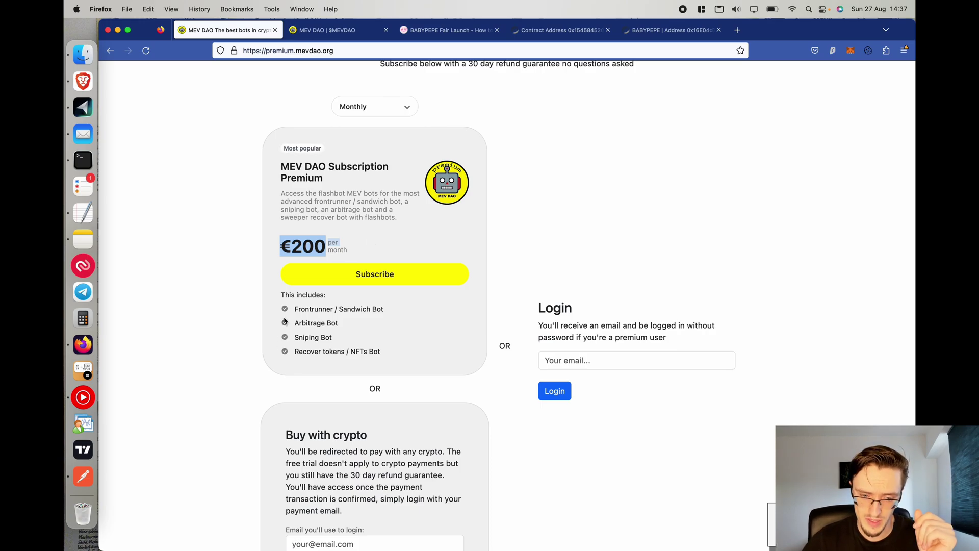
scroll(285, 316, up, 5)
drag(295, 309, 575, 311)
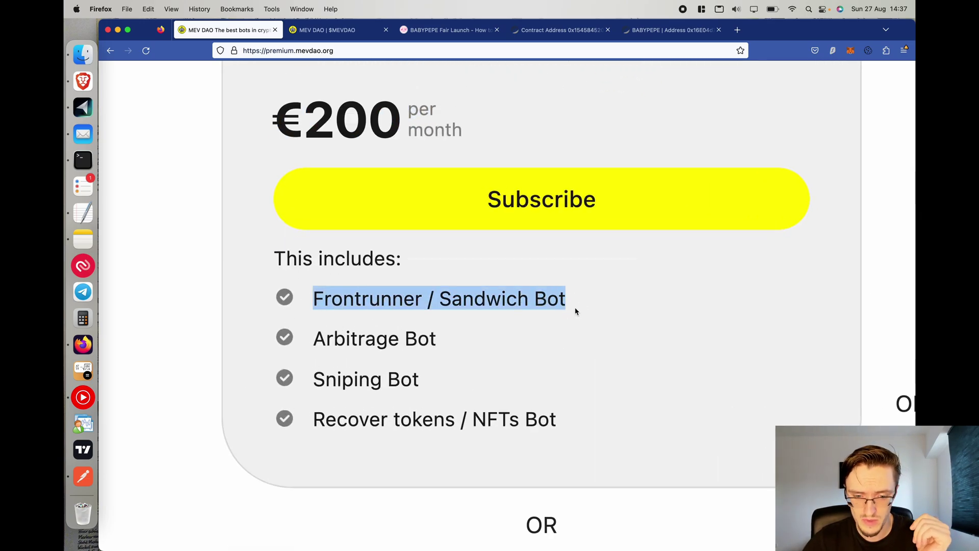
click(318, 342)
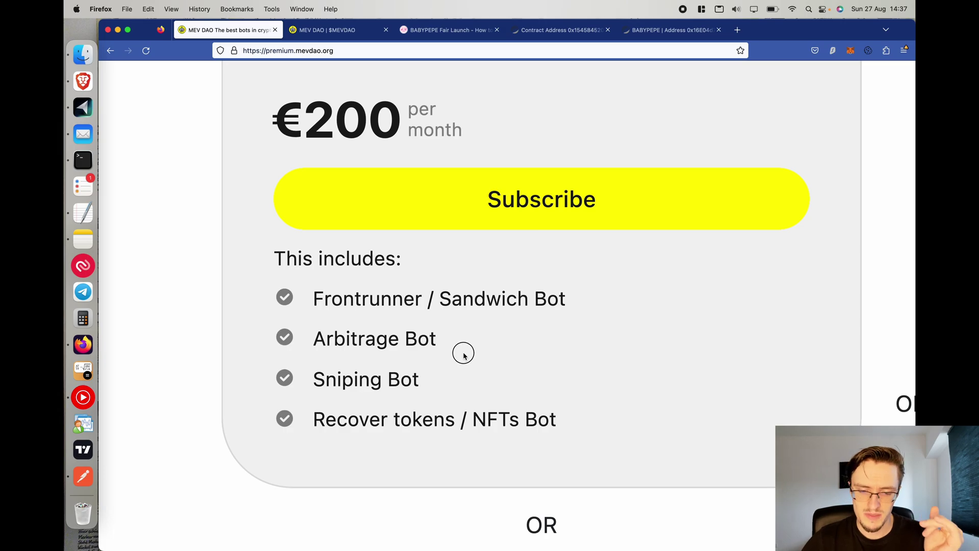
drag(314, 412, 455, 418)
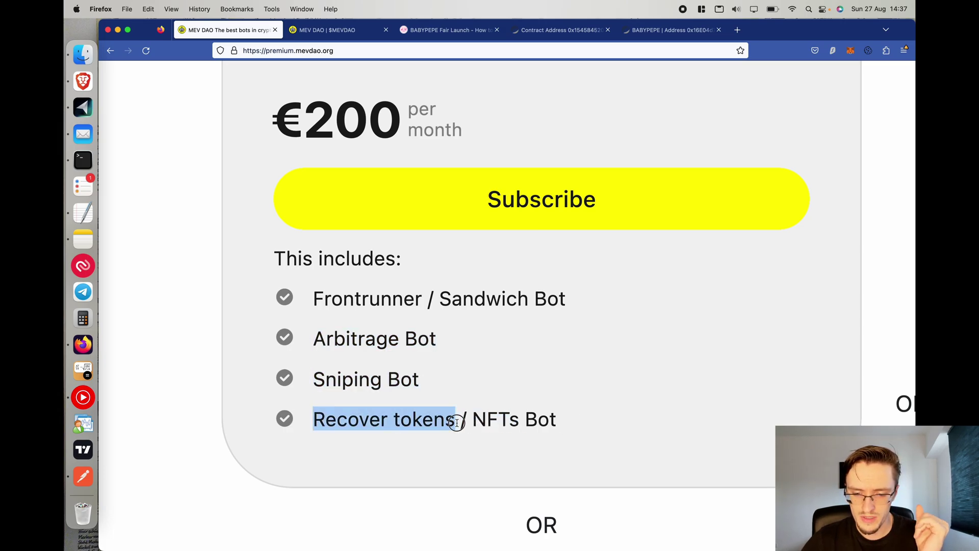
key(super+0)
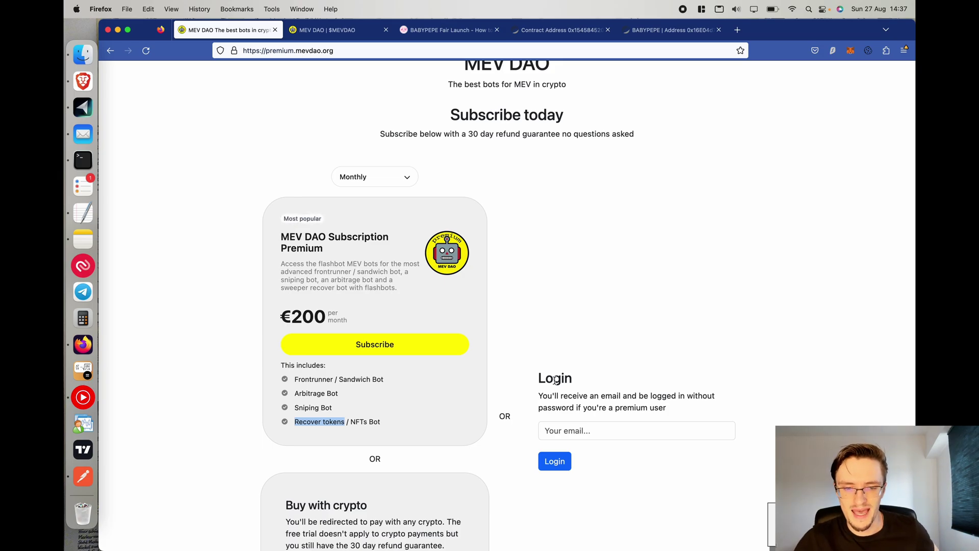
scroll(553, 380, down, 5)
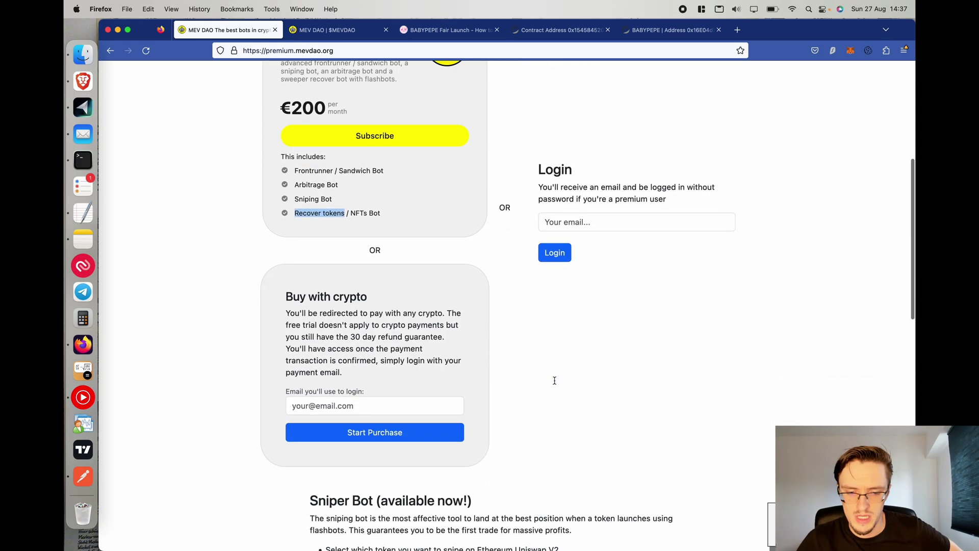
scroll(285, 303, up, 5)
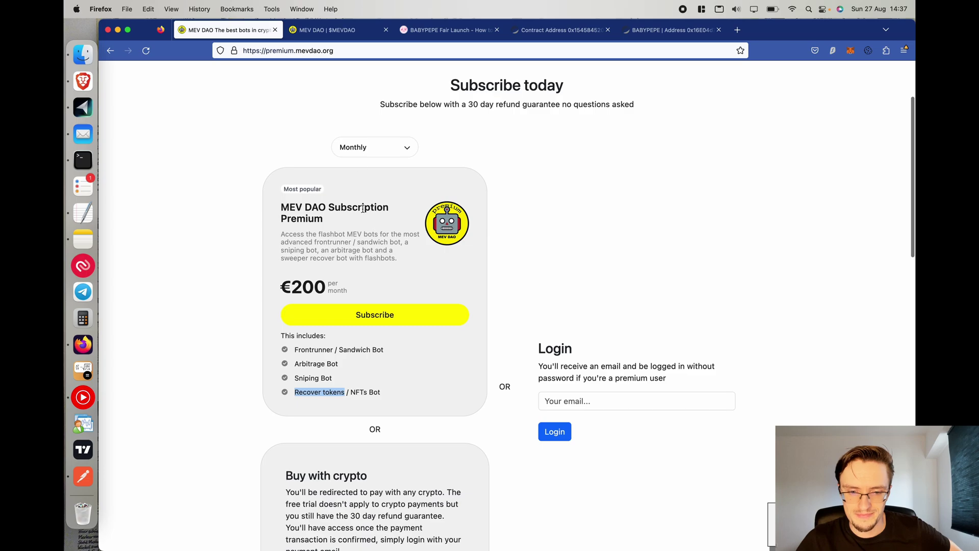
scroll(202, 263, down, 18)
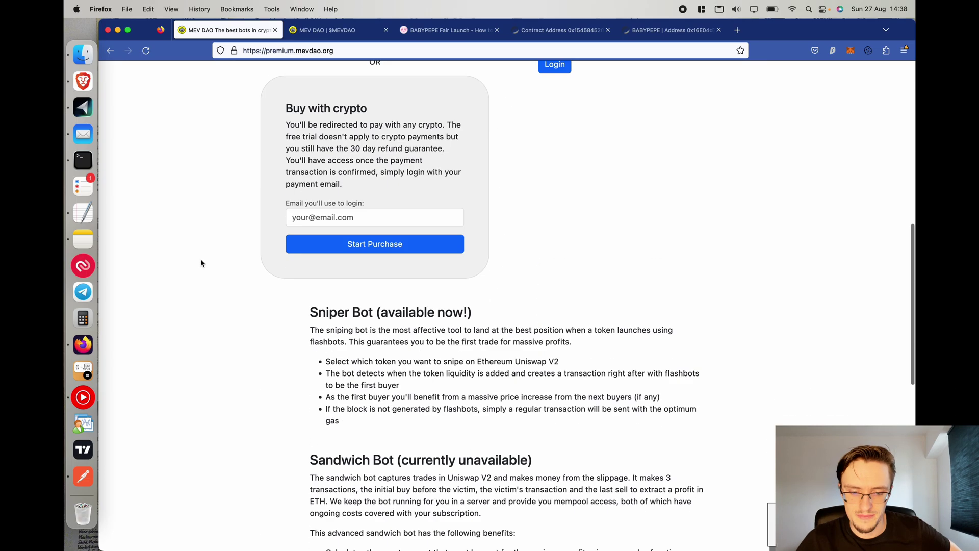
drag(576, 462, 463, 385)
scroll(512, 410, up, 5)
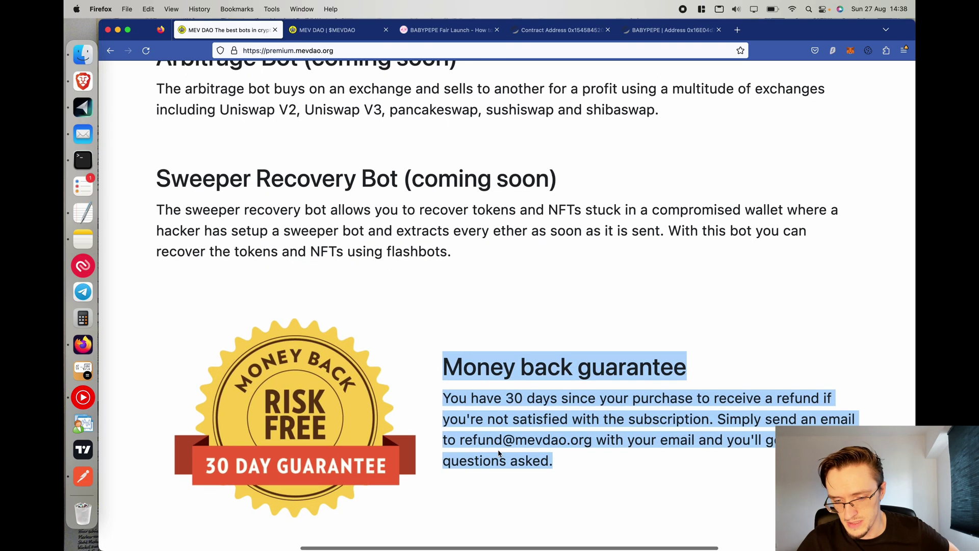
drag(483, 438, 576, 441)
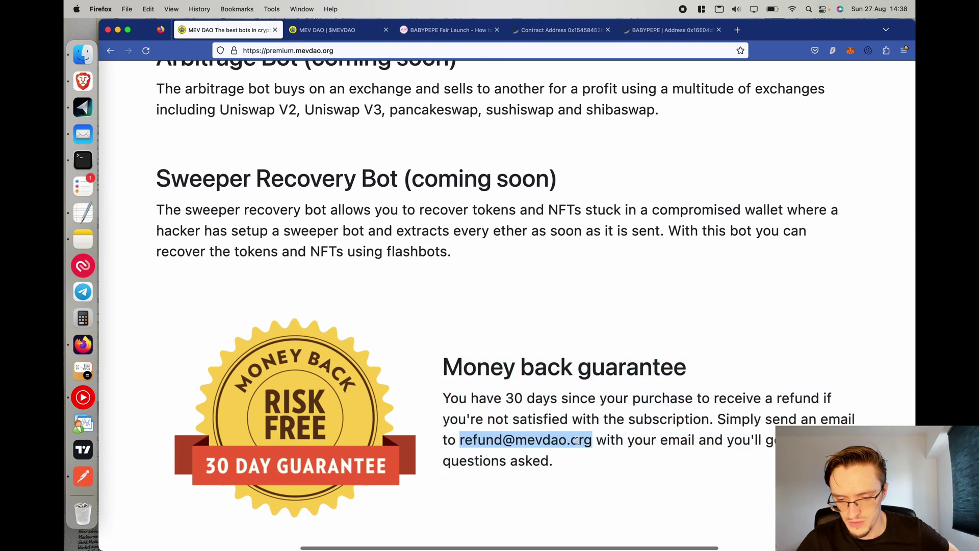
scroll(576, 441, down, 5)
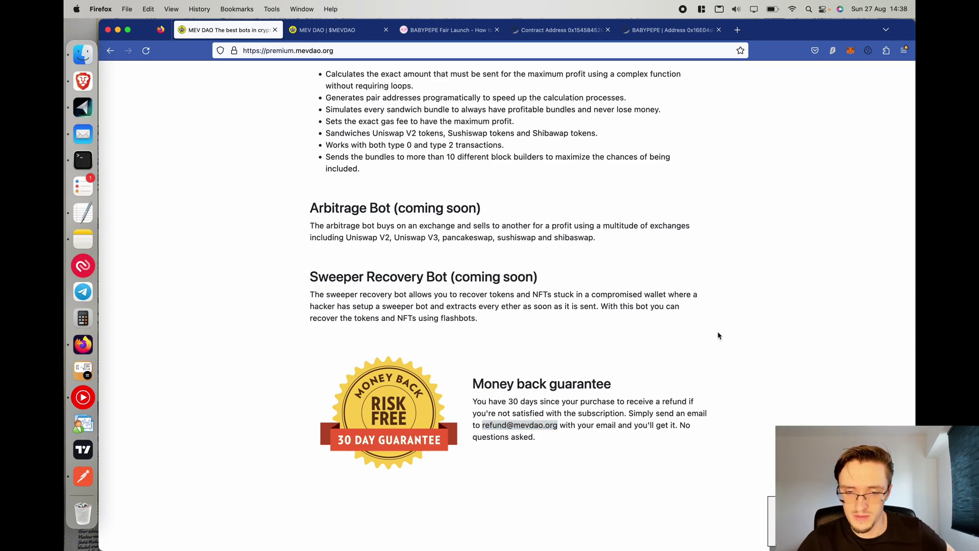
scroll(718, 335, up, 15)
scroll(525, 223, down, 4)
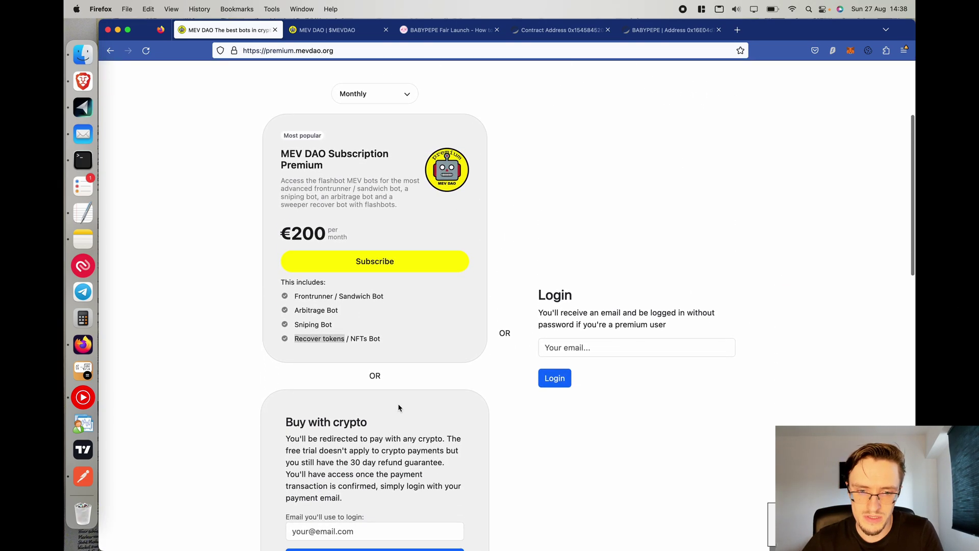
scroll(399, 407, down, 1)
Enter the login e-mail address and request the passwordless login e-mail.
click(583, 343)
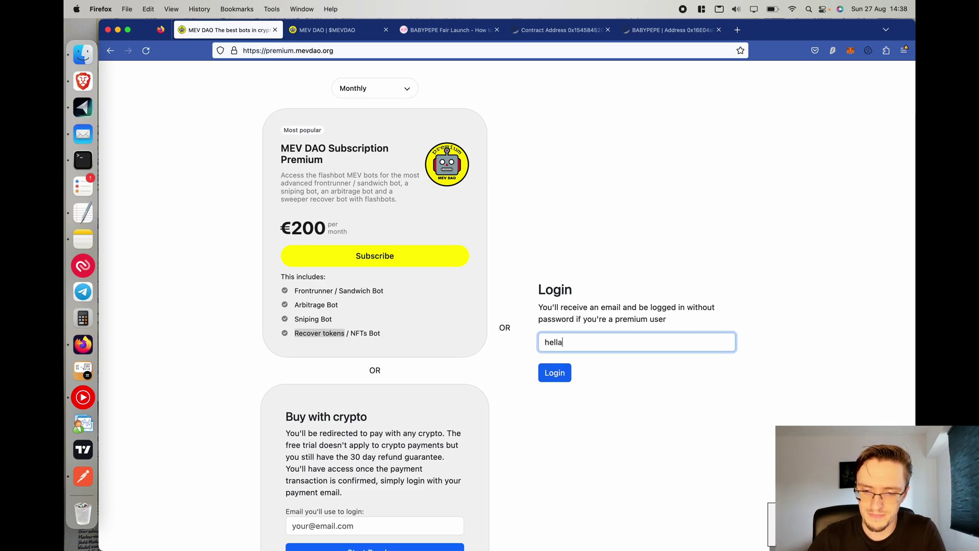
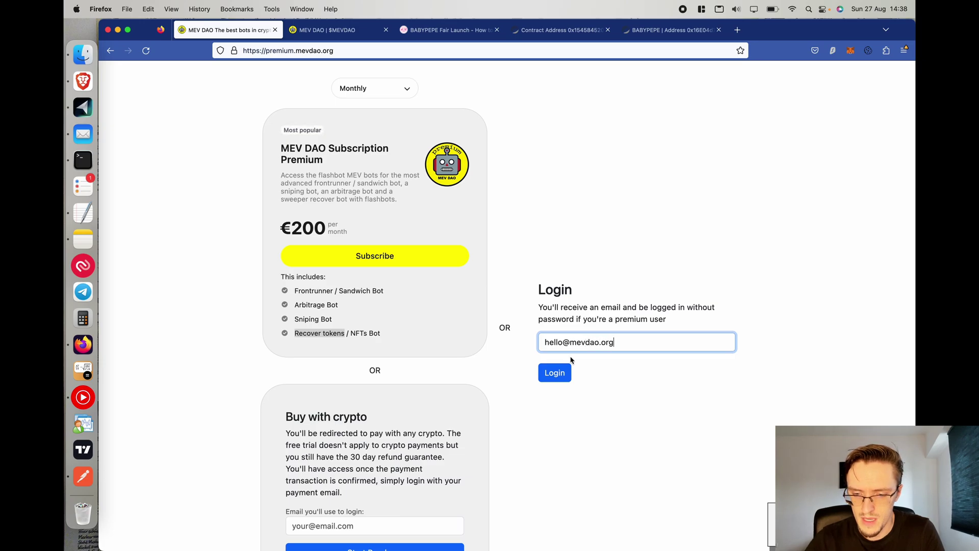
click(554, 372)
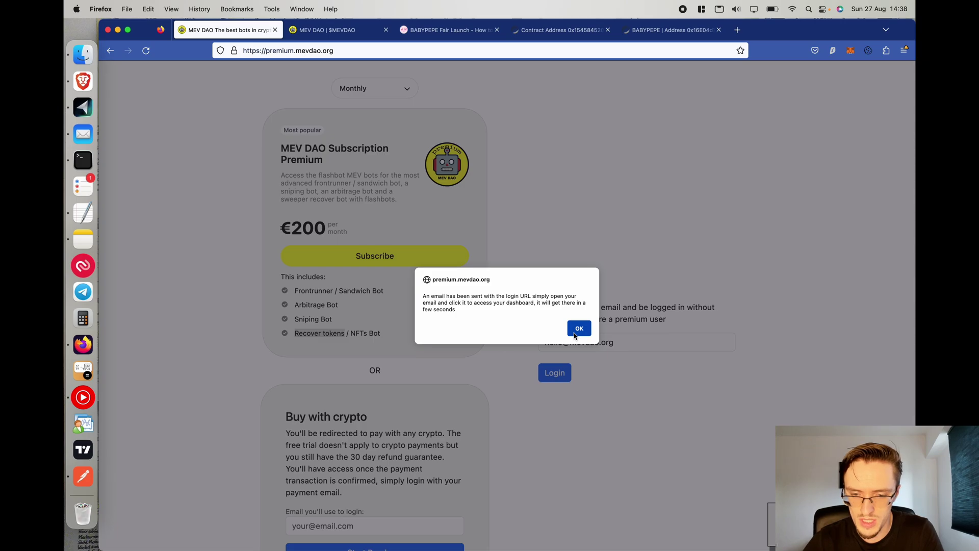
click(579, 329)
Copy the login link from the MEV DAO e-mail in Mail.
click(83, 134)
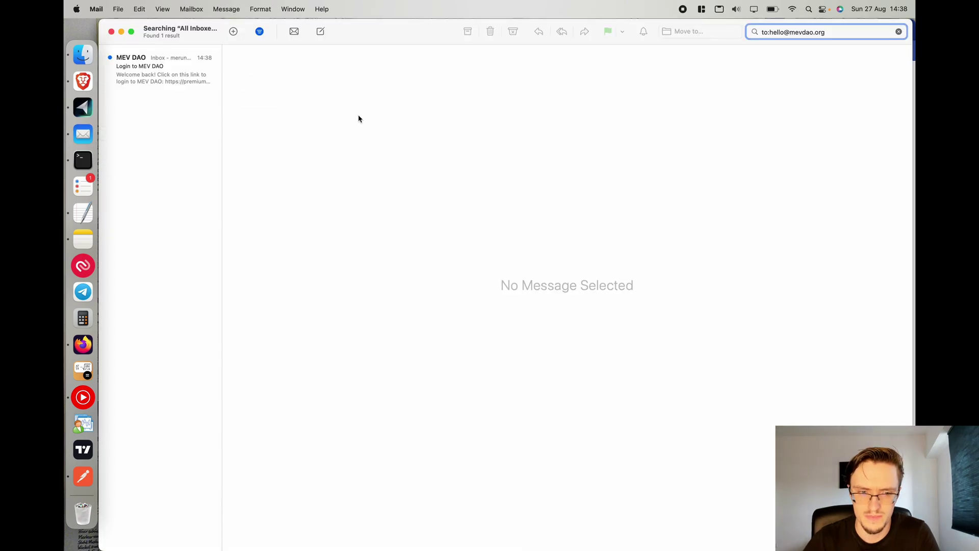
click(186, 85)
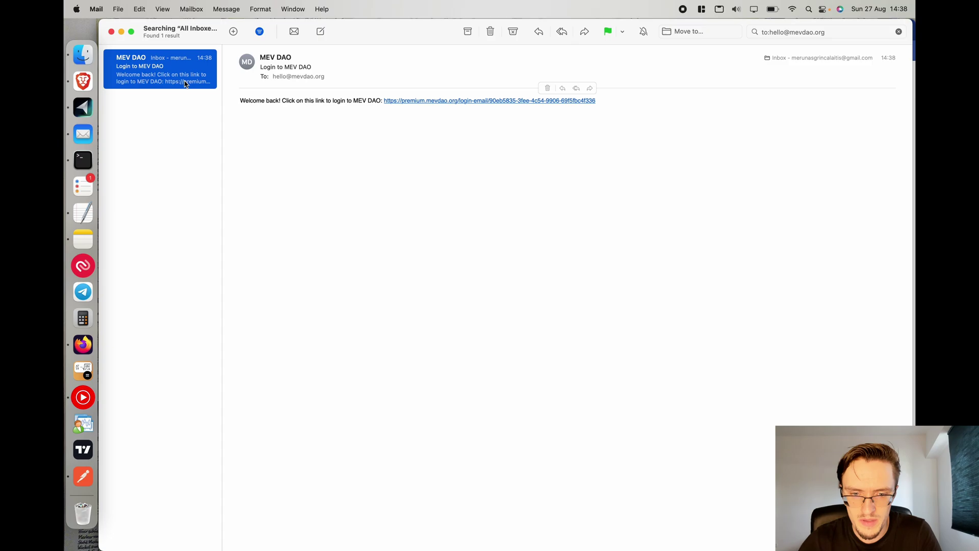
right_click(433, 101)
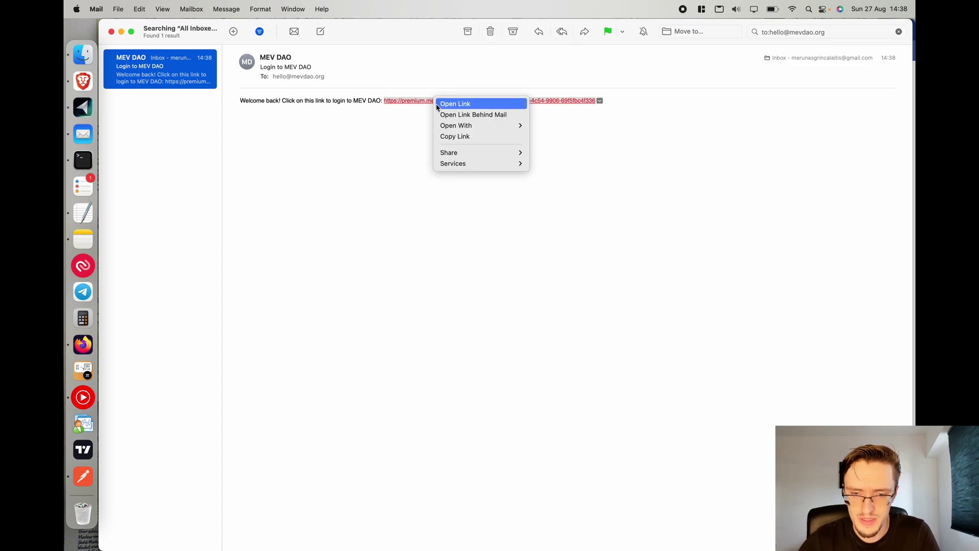
click(461, 137)
click(83, 344)
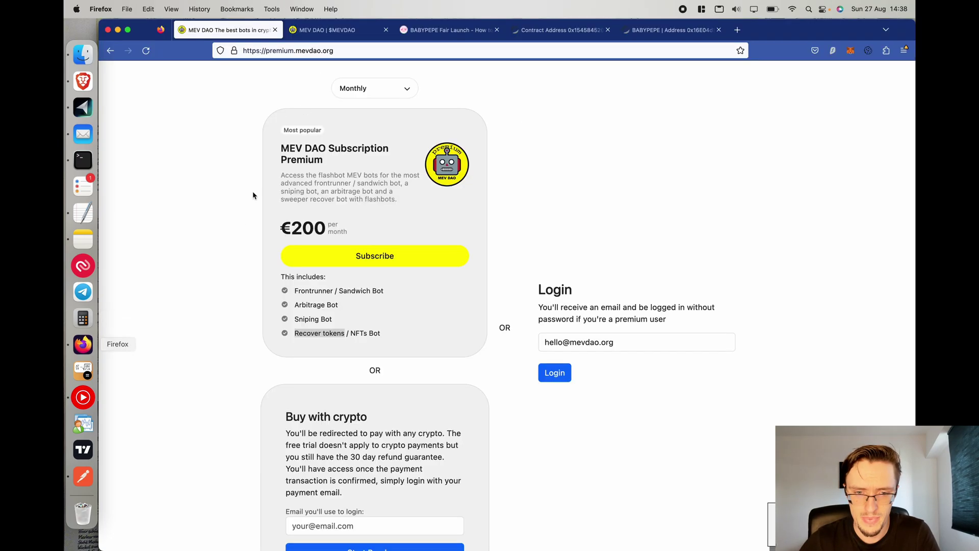
Load the copied login link in Firefox and go to the premium dashboard.
click(331, 50)
key(super+v)
key(Return)
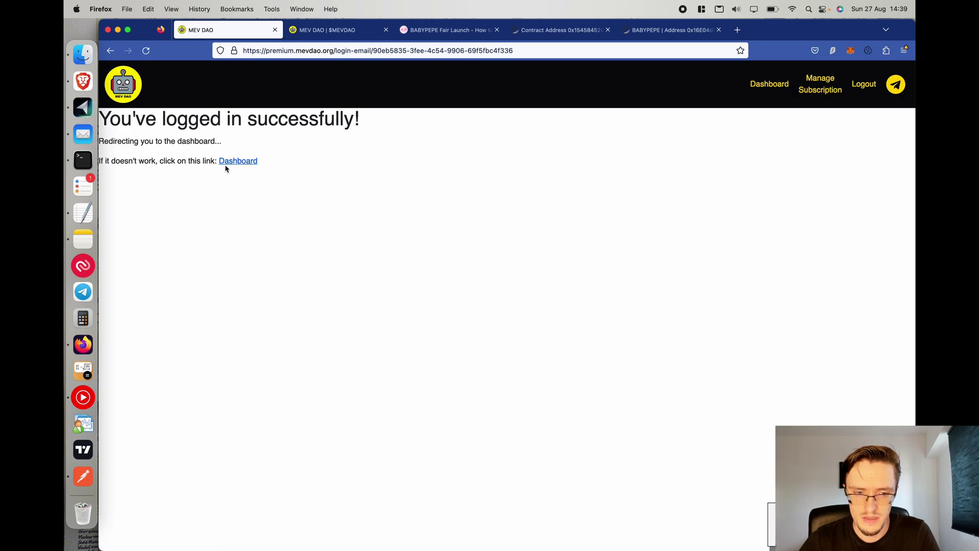
click(236, 161)
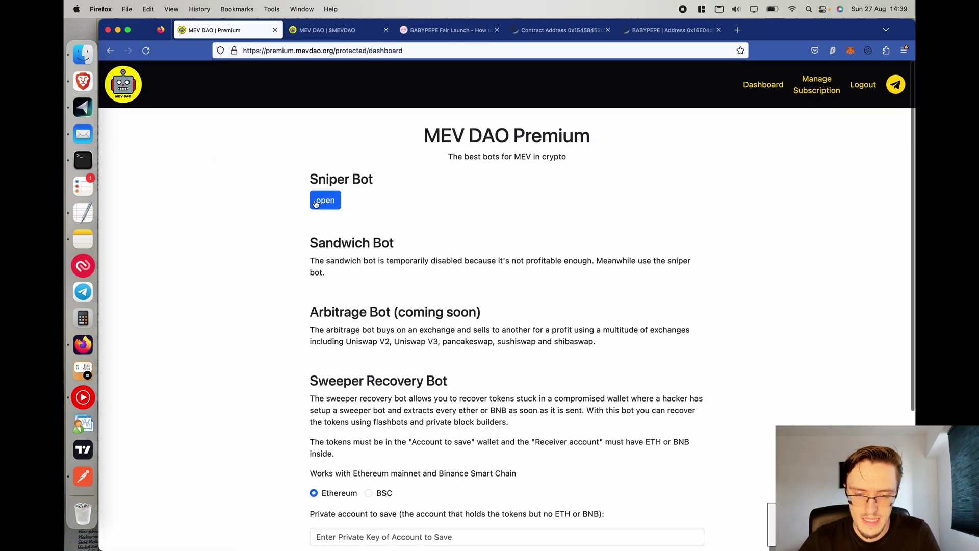
Expand the Sniper Bot section and look through its six setup steps.
click(325, 201)
scroll(279, 247, down, 5)
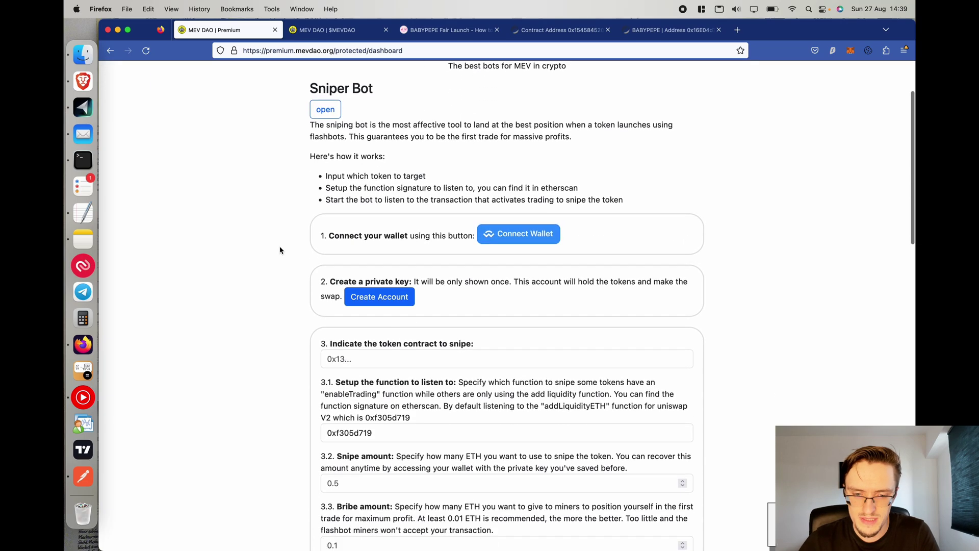
scroll(433, 306, down, 10)
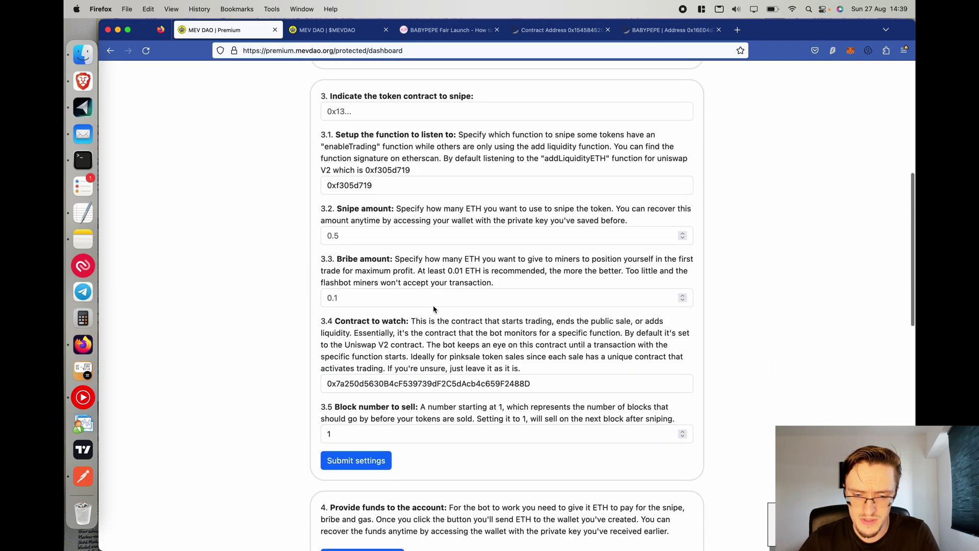
scroll(433, 306, up, 7)
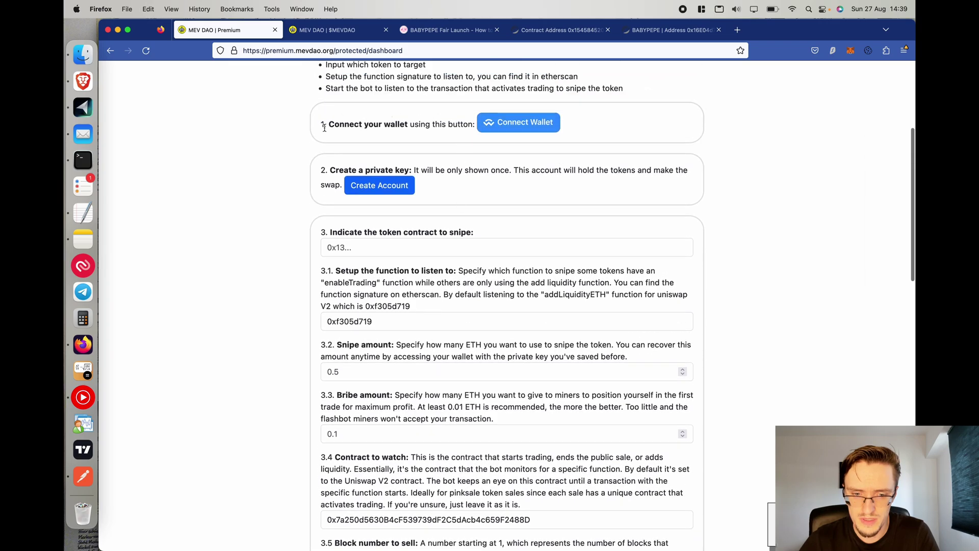
drag(315, 168, 445, 181)
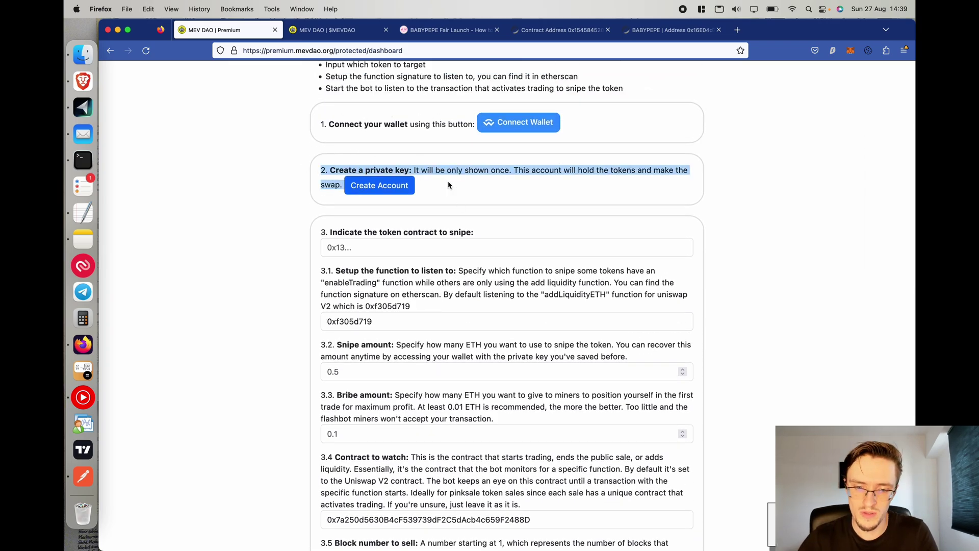
scroll(319, 225, down, 4)
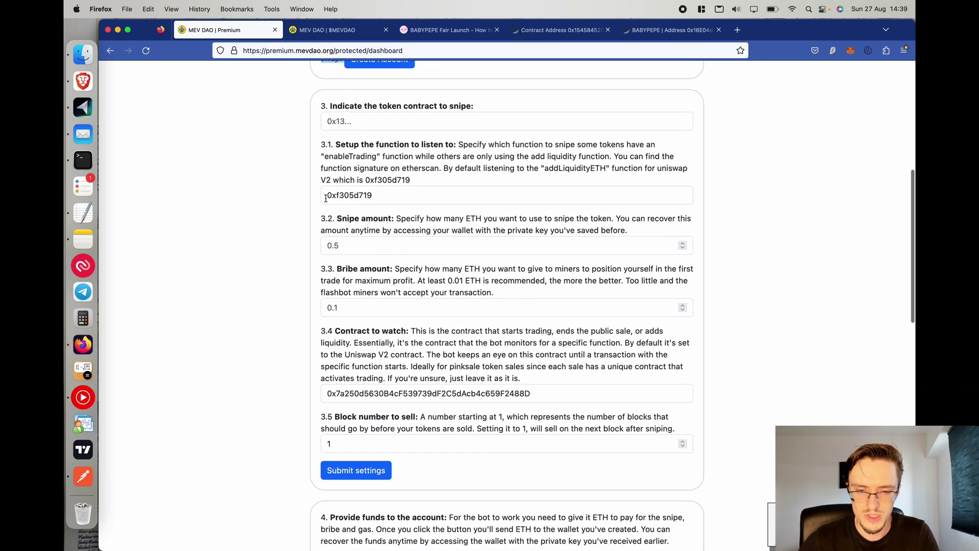
scroll(428, 290, down, 10)
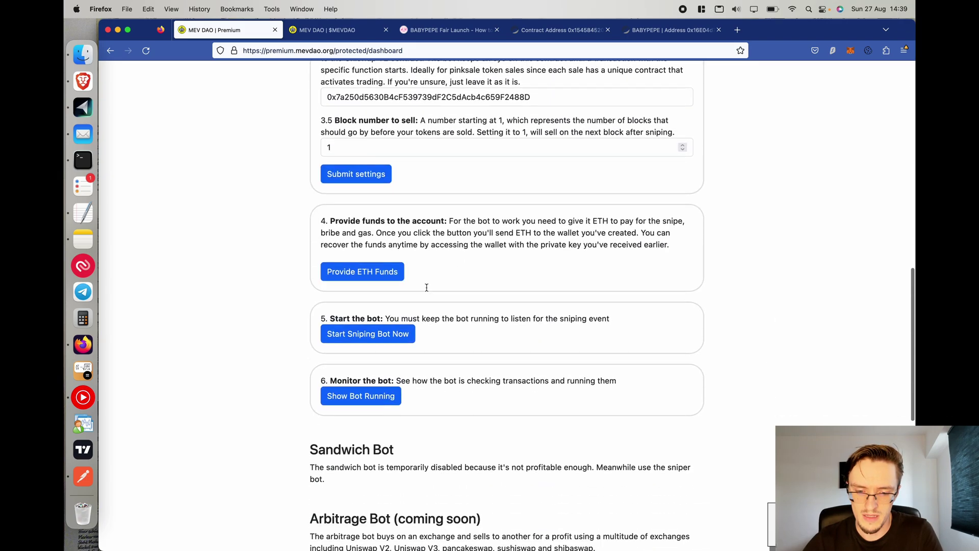
scroll(324, 357, up, 20)
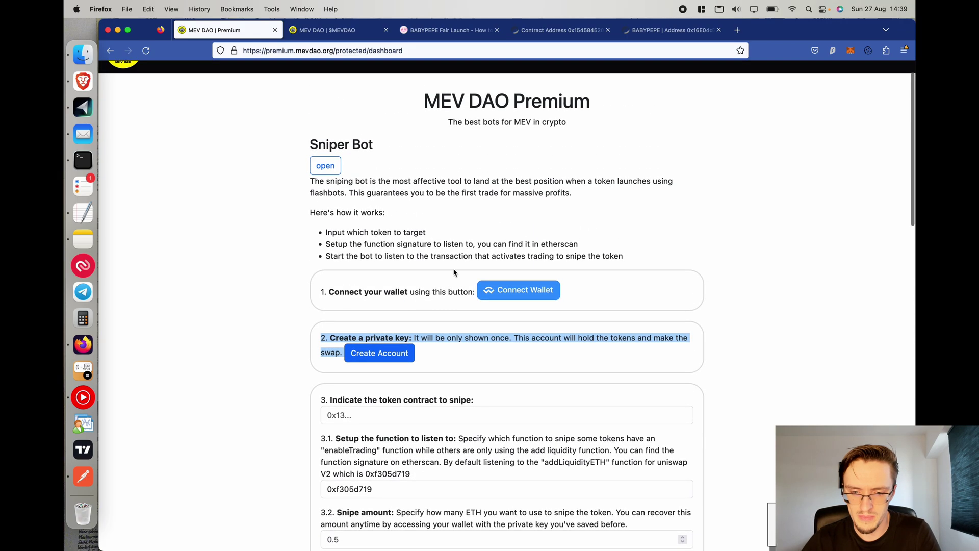
Connect the MetaMask wallet to MEV DAO Premium.
click(522, 291)
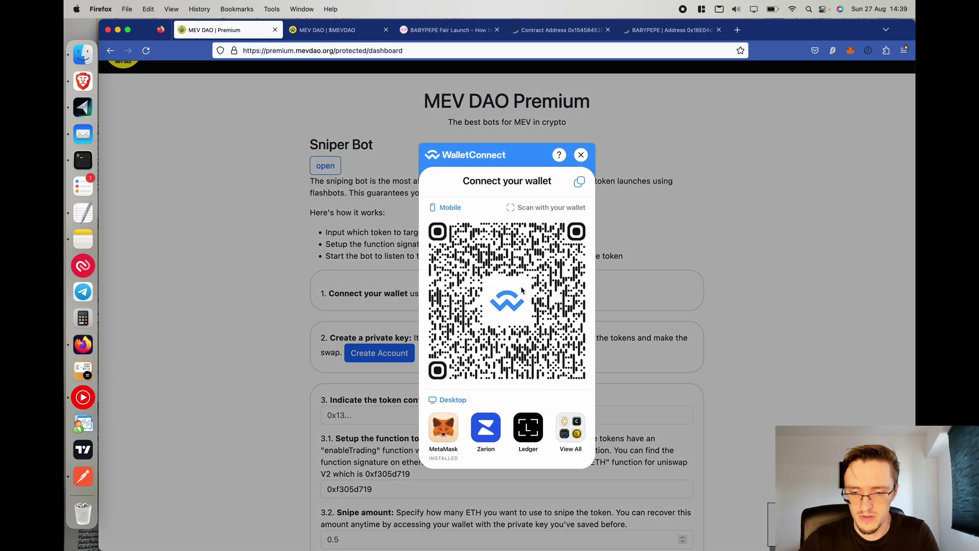
click(445, 423)
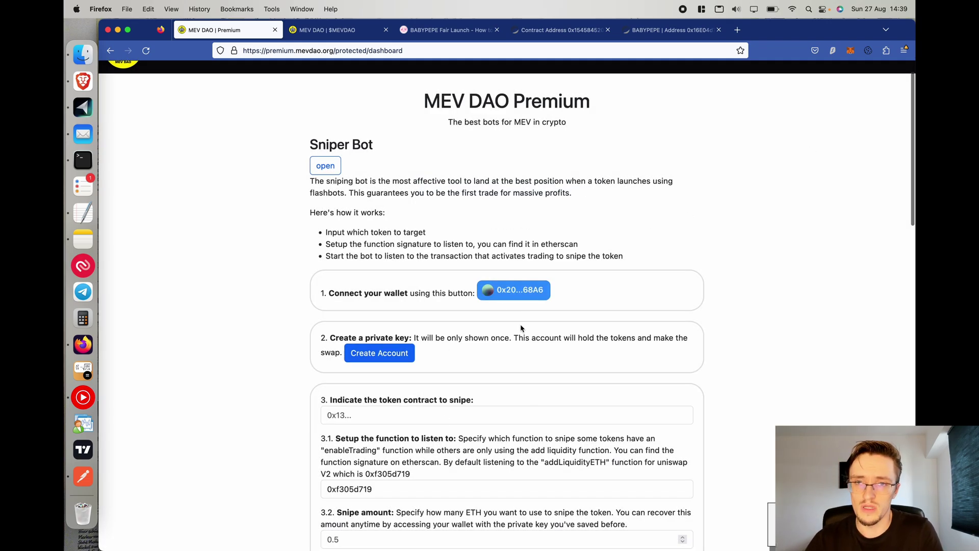
scroll(520, 328, down, 3)
scroll(439, 277, up, 5)
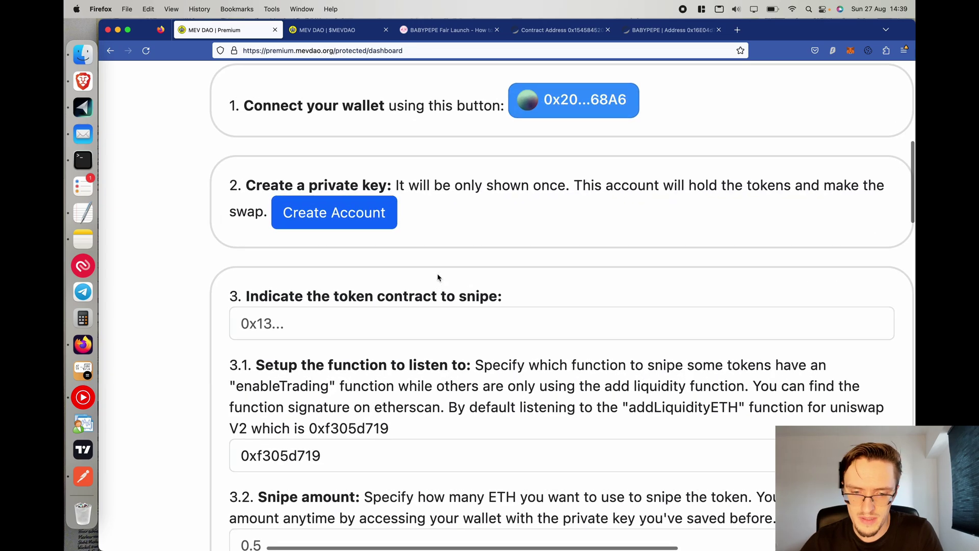
Create the sniper-bot account and select its new private key.
click(334, 212)
click(574, 326)
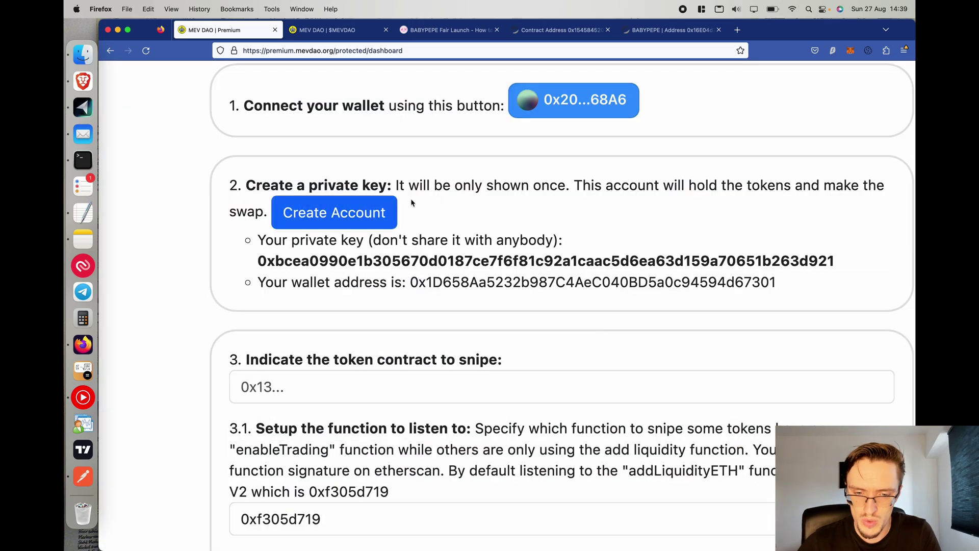
double_click(338, 262)
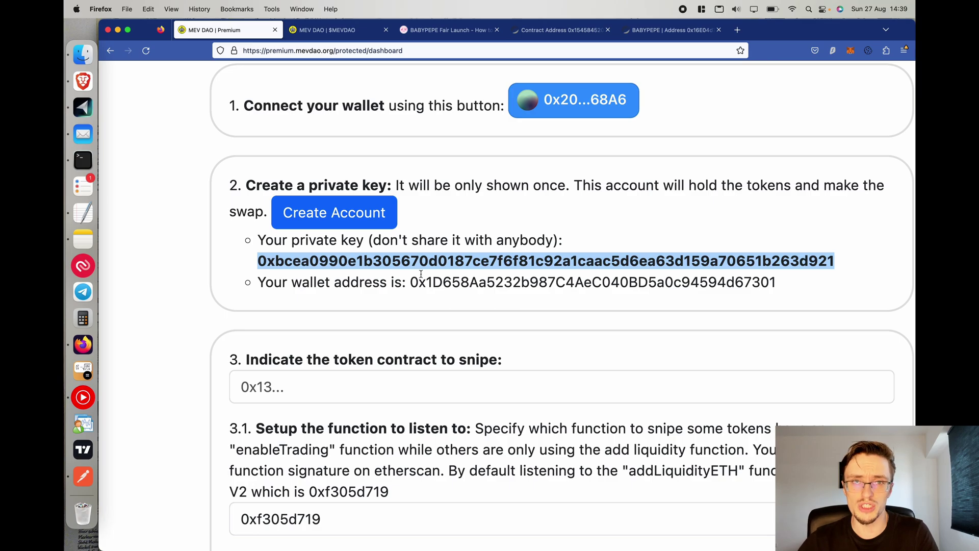
Import the sniper account's private key into MetaMask as Account 6.
click(851, 51)
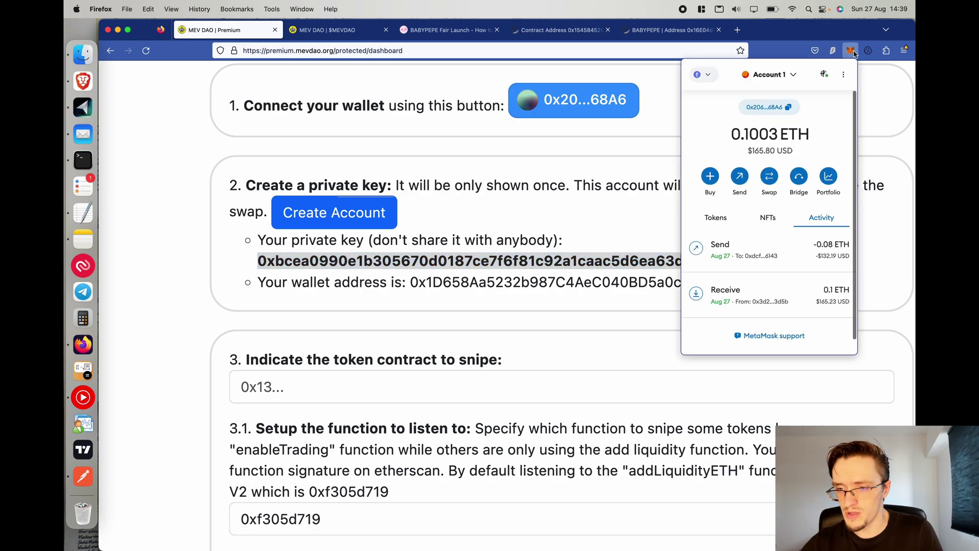
click(792, 75)
click(731, 284)
key(super+v)
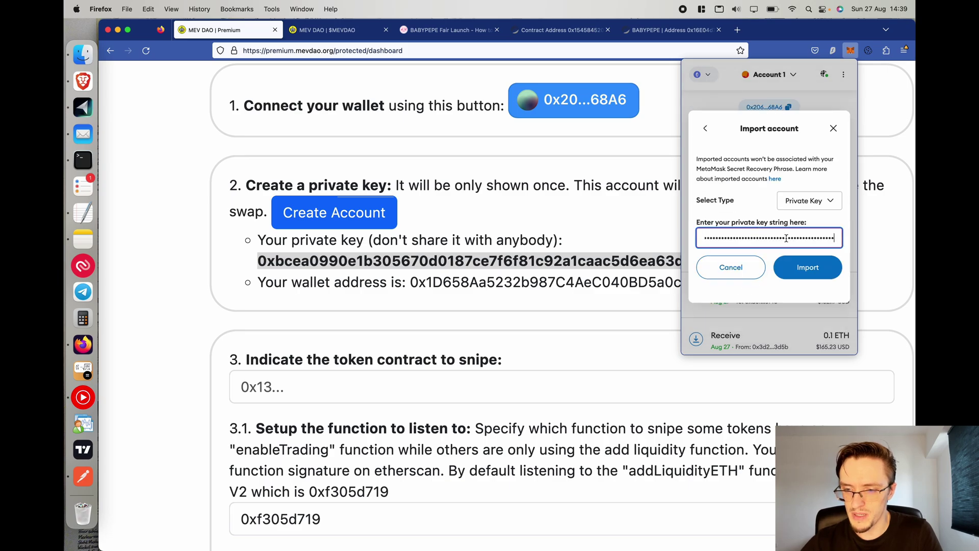
click(802, 272)
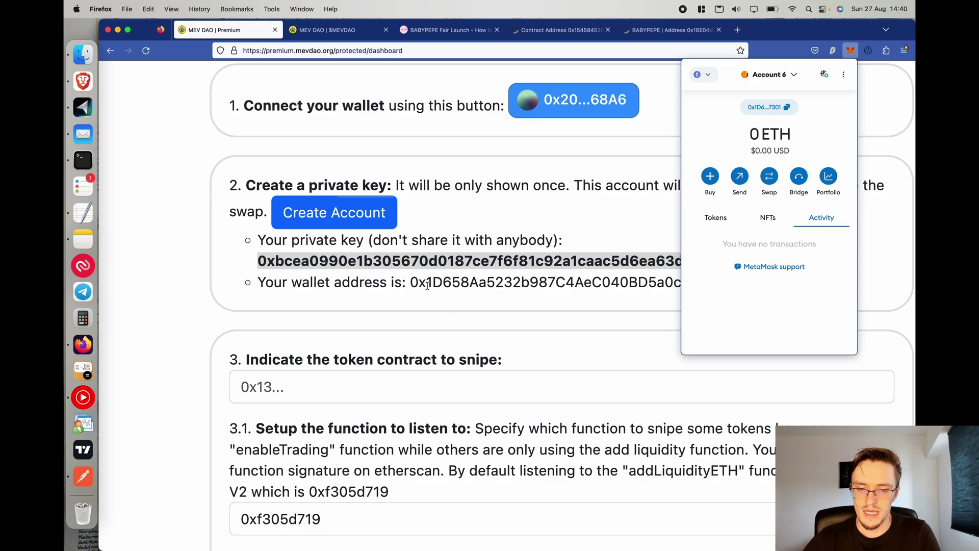
Select the bot's wallet address on the dashboard and move to the token contract field.
double_click(491, 286)
scroll(531, 287, down, 2)
scroll(531, 288, right, 2)
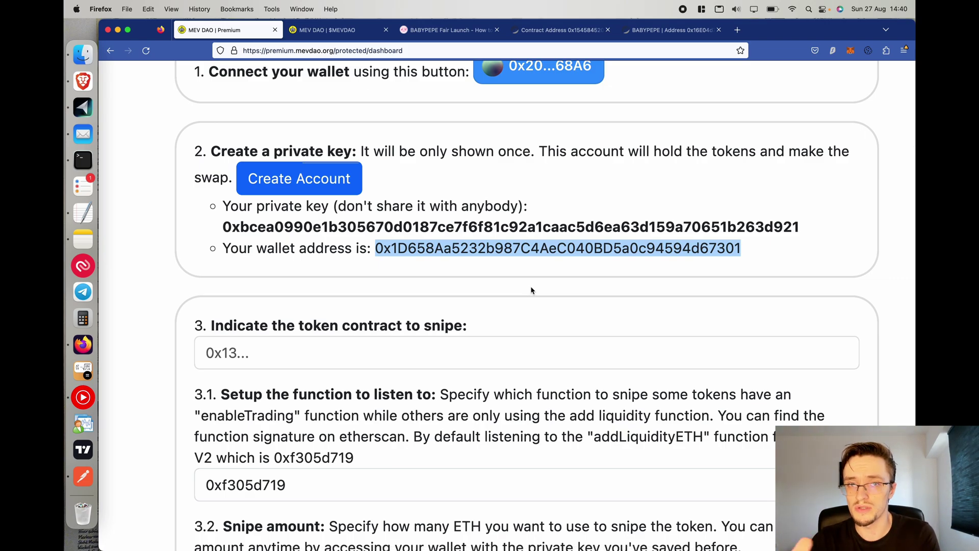
scroll(531, 290, down, 5)
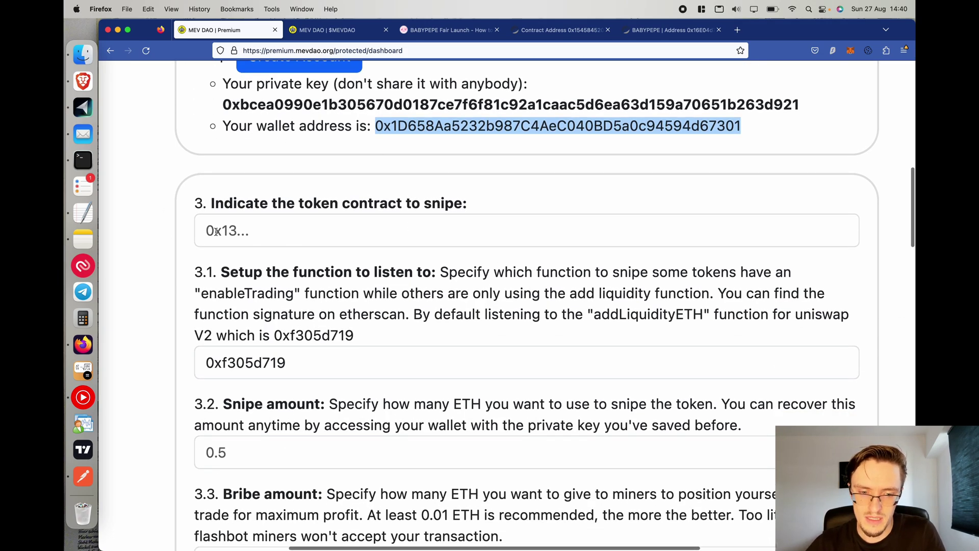
click(223, 231)
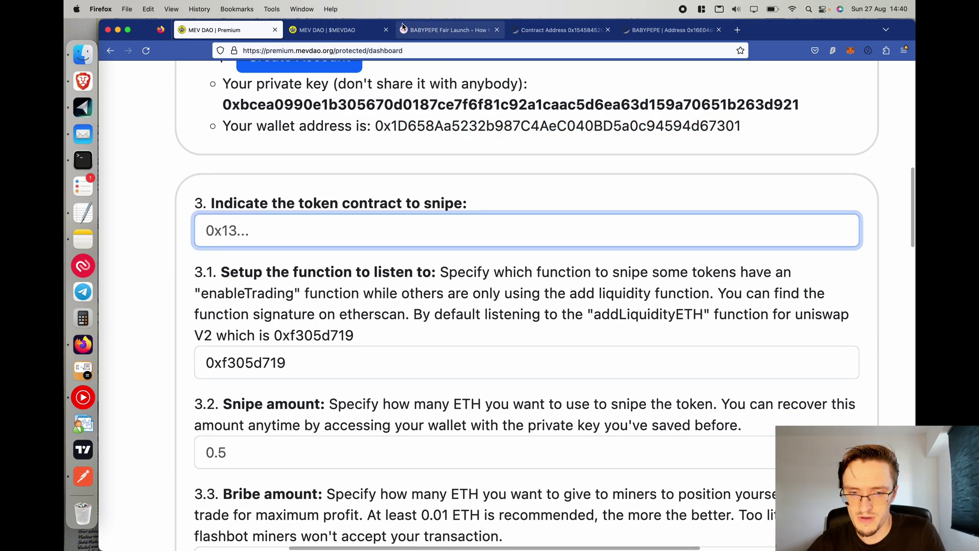
Close the 'MEV DAO | $MEVDAO' tab and view PinkSale's BABYPEPE Fair Launch page.
click(386, 29)
click(332, 29)
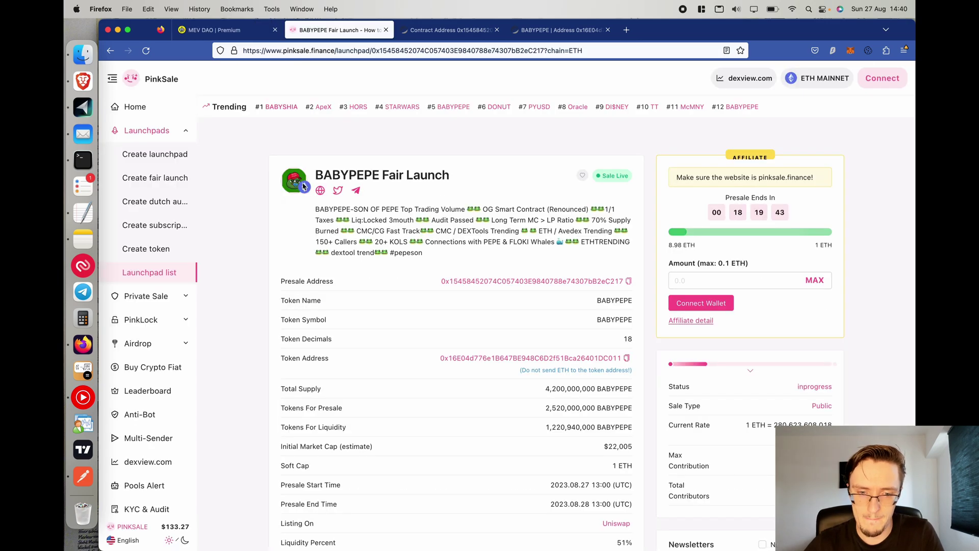
scroll(360, 256, up, 5)
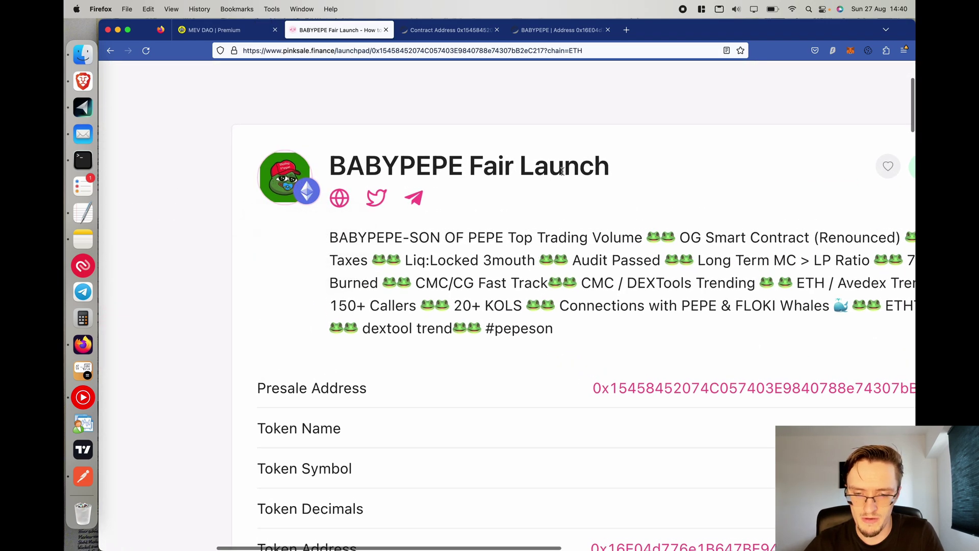
scroll(562, 173, down, 5)
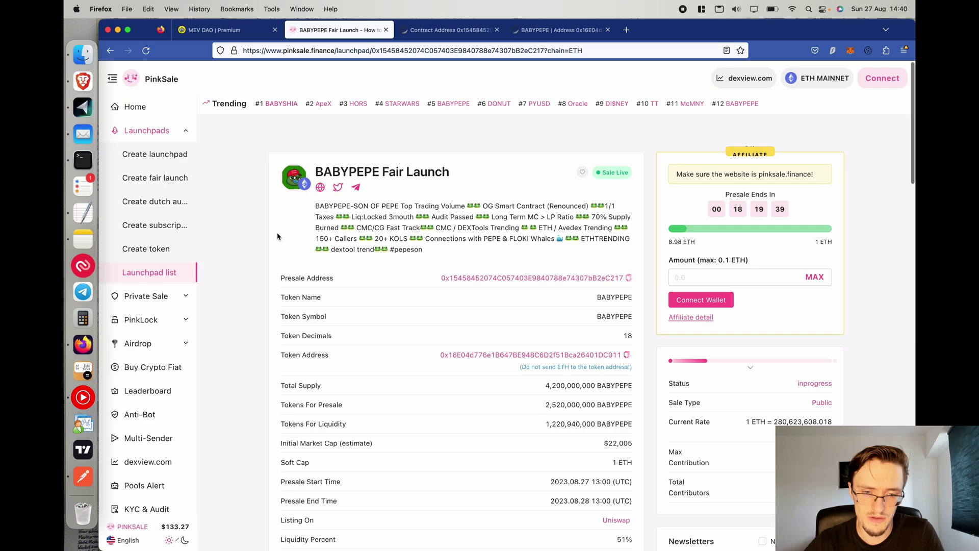
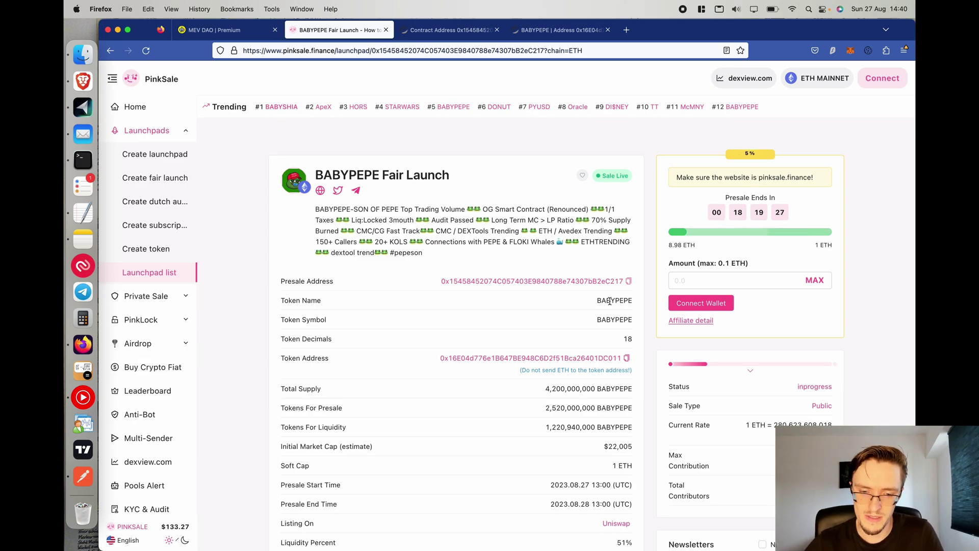
Copy the BABYPEPE token address from the PinkSale launch page.
scroll(609, 302, down, 2)
scroll(610, 304, down, 2)
scroll(610, 300, up, 3)
click(633, 211)
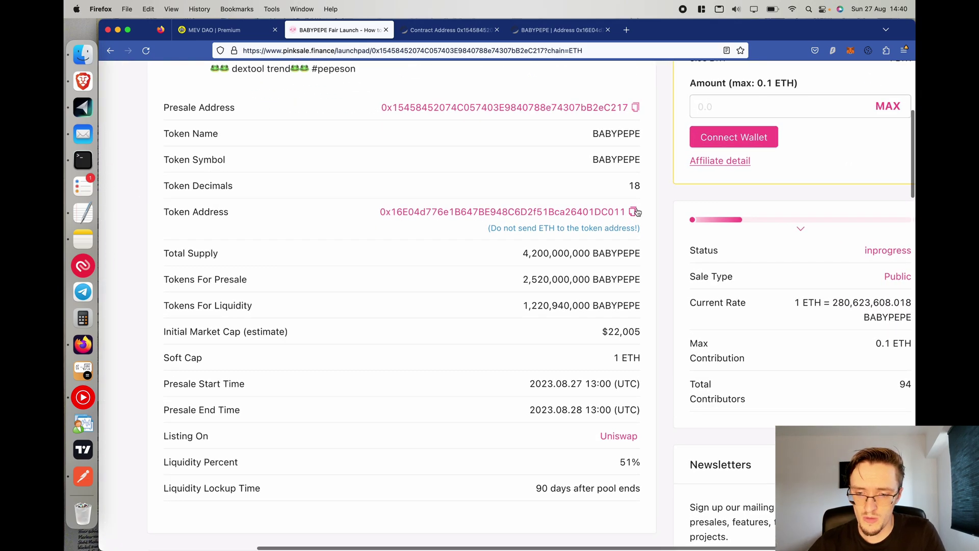
Open the token address on Etherscan and confirm the contract source code is verified.
right_click(491, 217)
click(527, 220)
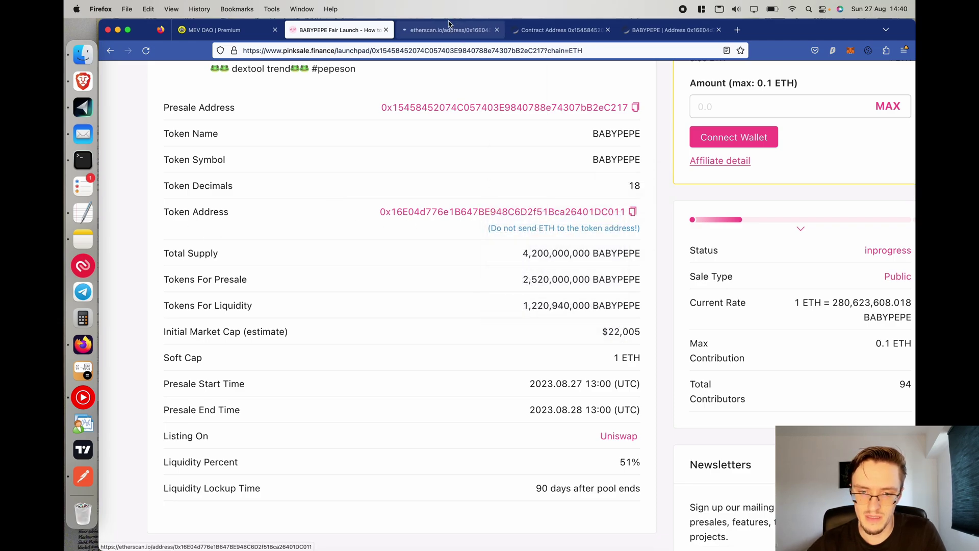
click(449, 30)
scroll(348, 303, down, 2)
click(394, 259)
scroll(407, 311, down, 5)
scroll(407, 312, down, 20)
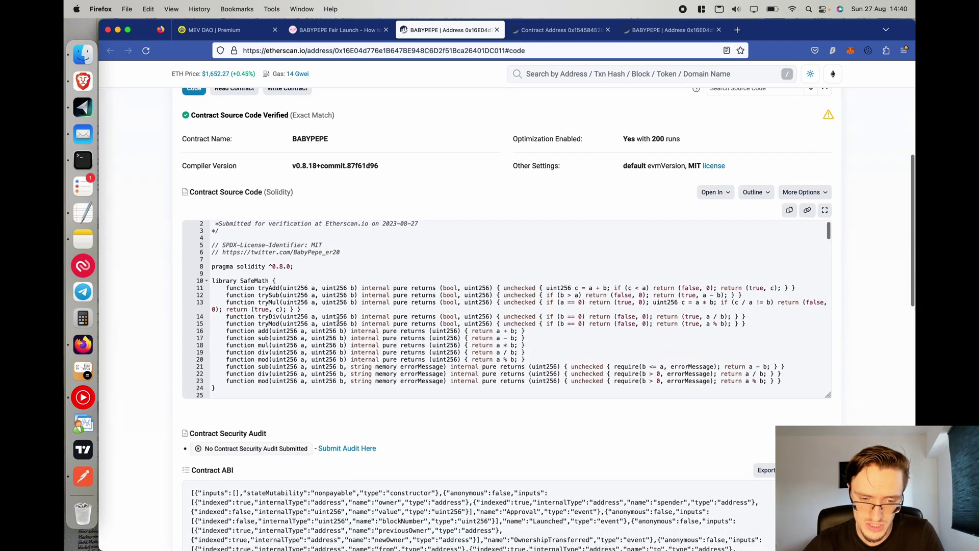
scroll(436, 149, up, 6)
Copy the contract address on Etherscan and close the Etherscan page.
click(415, 132)
click(352, 30)
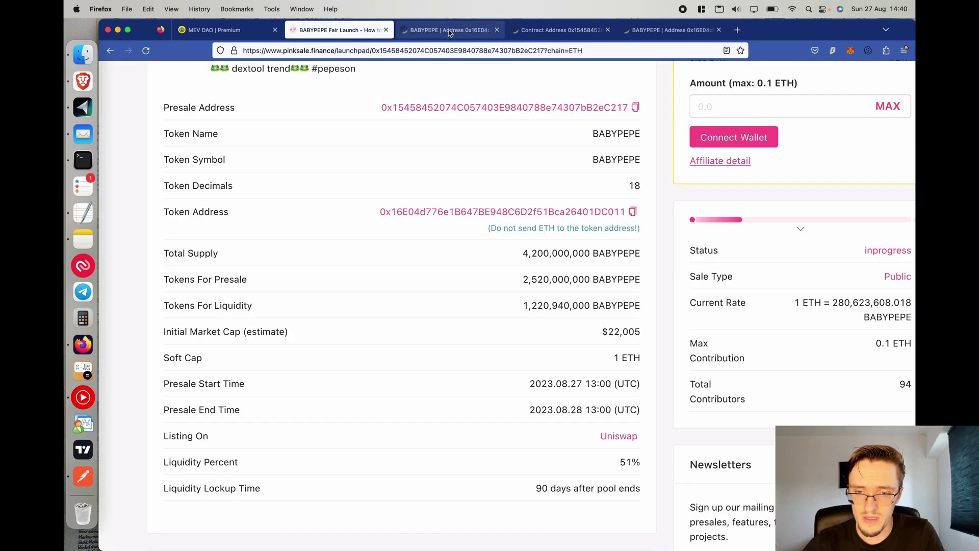
click(496, 30)
Paste the BABYPEPE token address into the dashboard's token-to-snipe field.
click(632, 212)
click(214, 30)
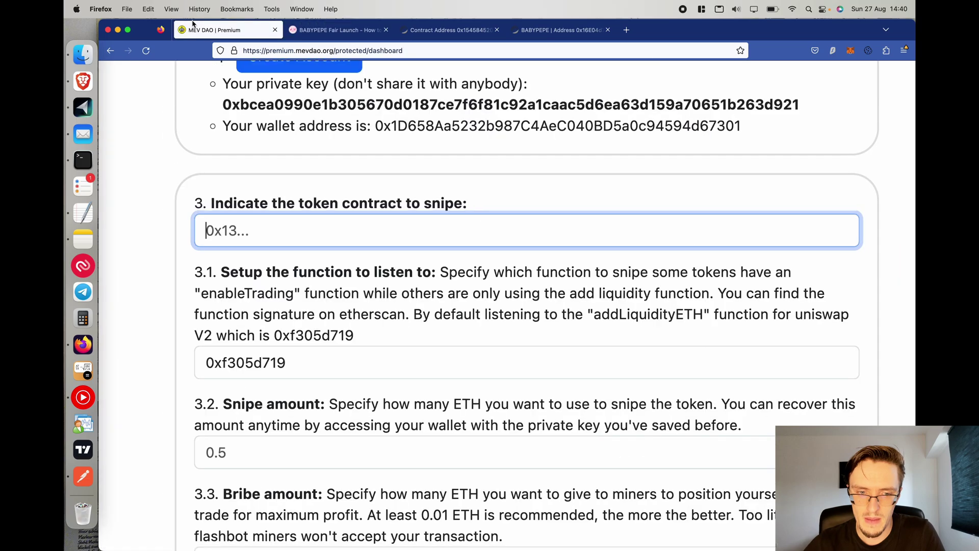
key(super+v)
Read section 3.1, noting addLiquidityETH and the default signature 0xf305d719.
scroll(189, 300, down, 3)
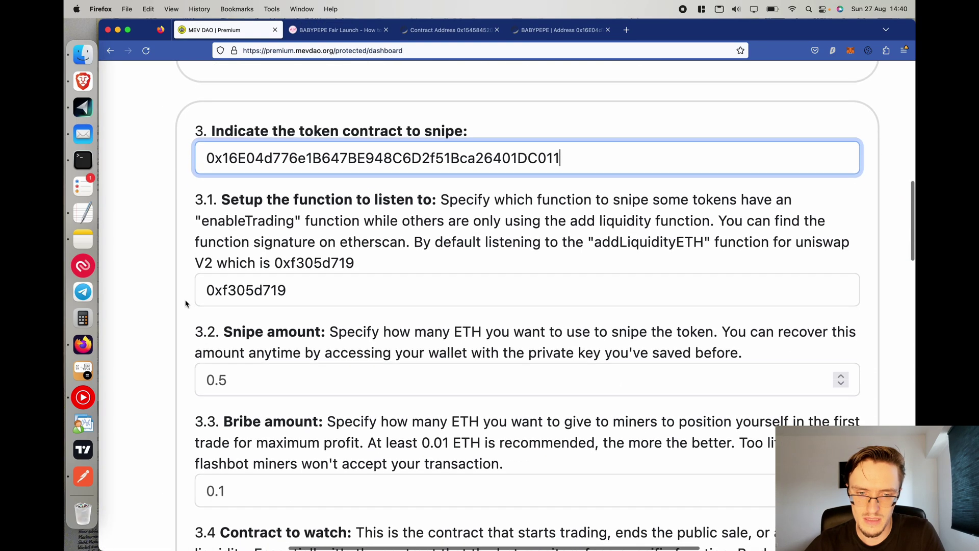
drag(193, 184, 382, 240)
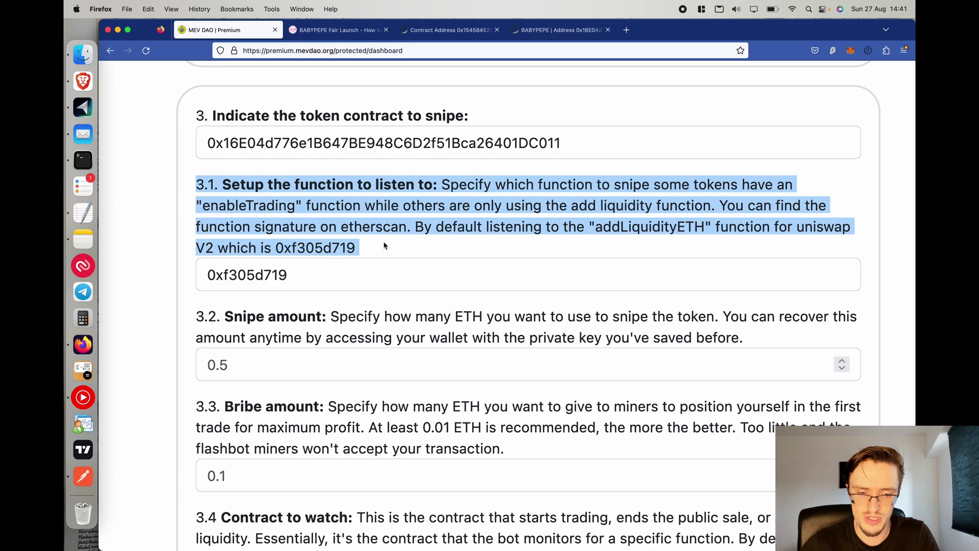
click(697, 250)
double_click(658, 229)
scroll(797, 231, up, 5)
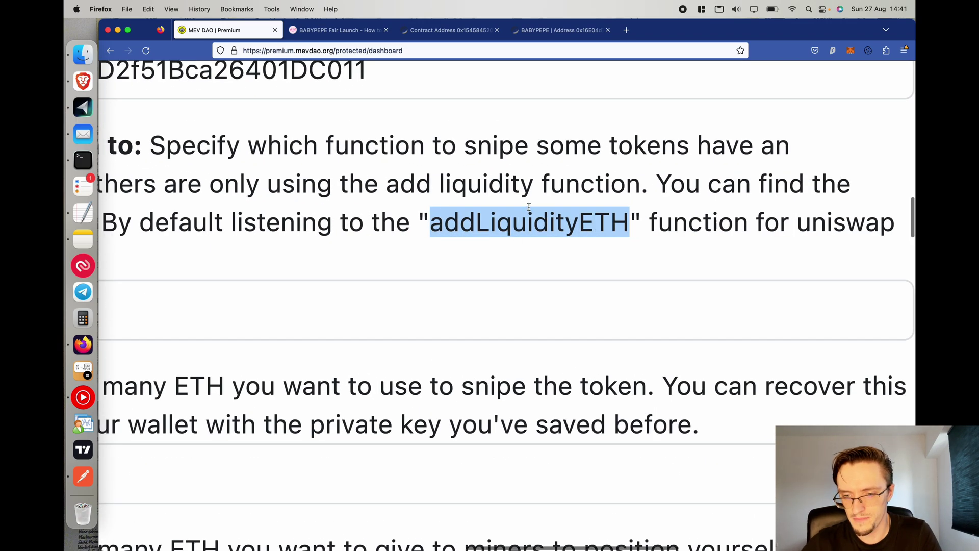
scroll(529, 206, down, 5)
scroll(559, 198, up, 5)
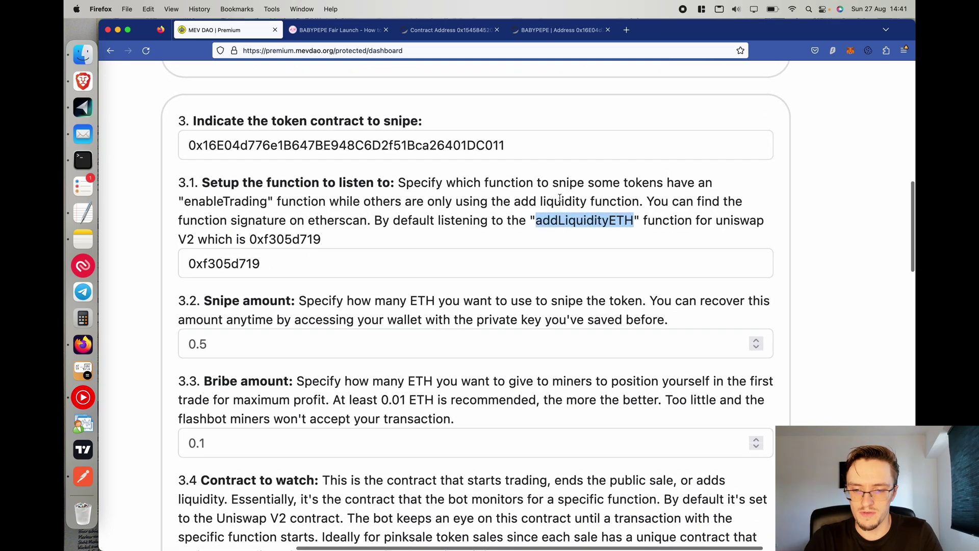
double_click(279, 239)
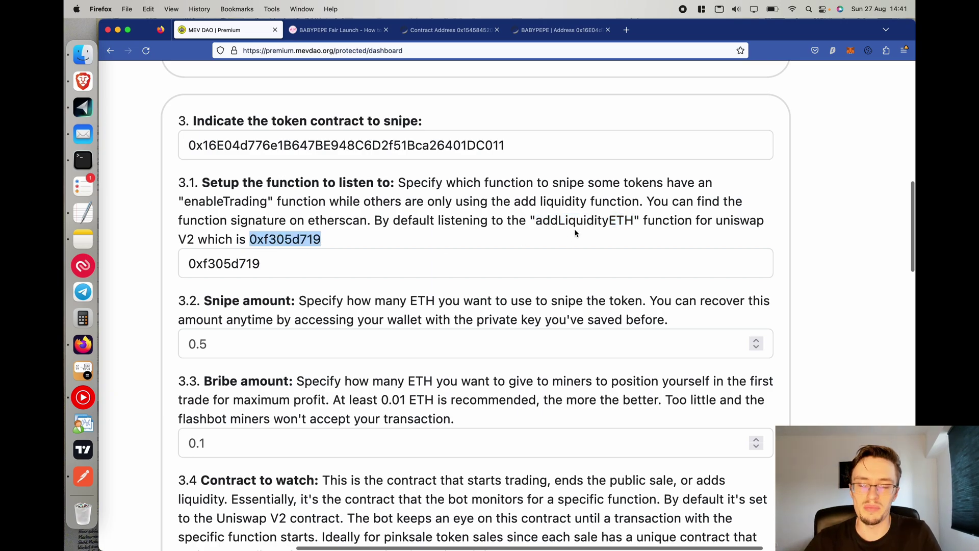
drag(534, 221, 634, 220)
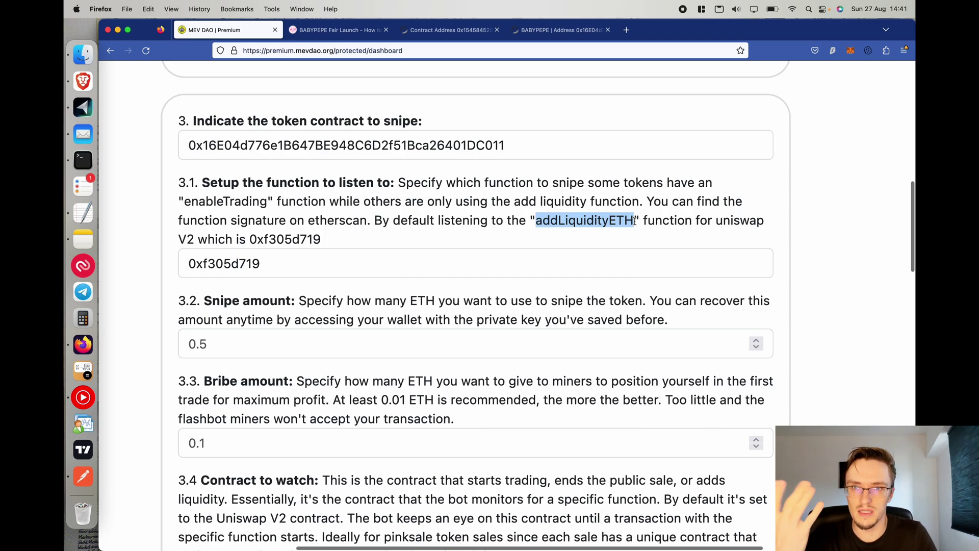
click(580, 221)
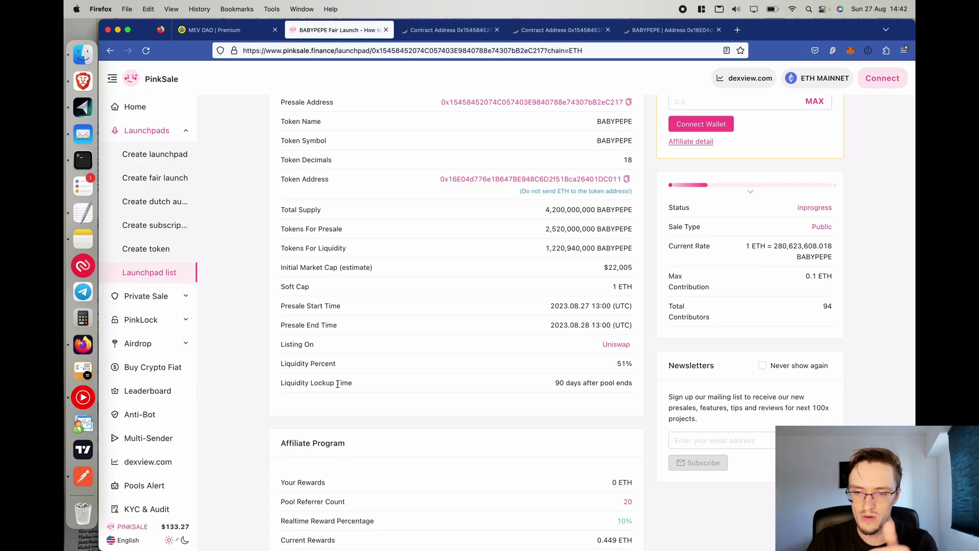
Copy the BABYPEPE presale address and review its Etherscan page: 8.98 ETH, 101 transactions.
scroll(514, 241, up, 5)
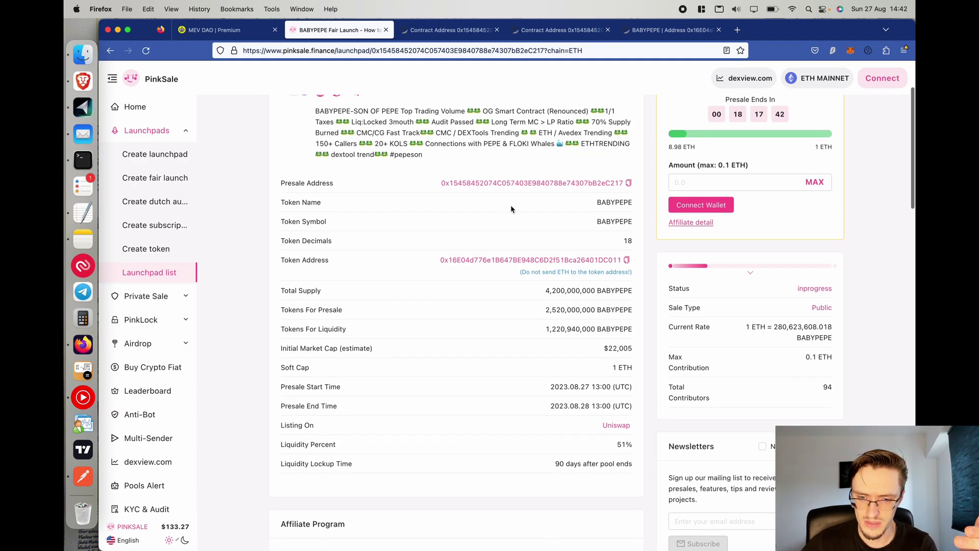
click(628, 231)
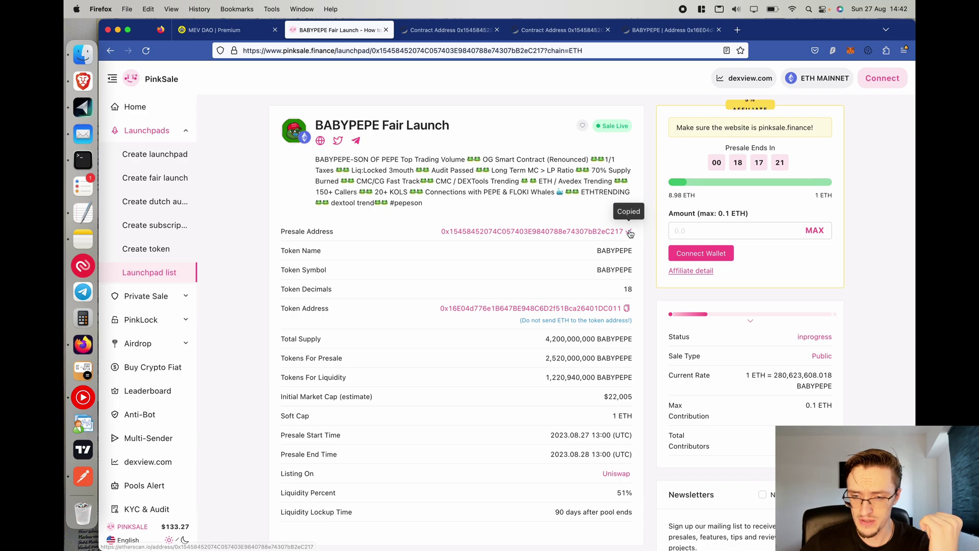
click(465, 33)
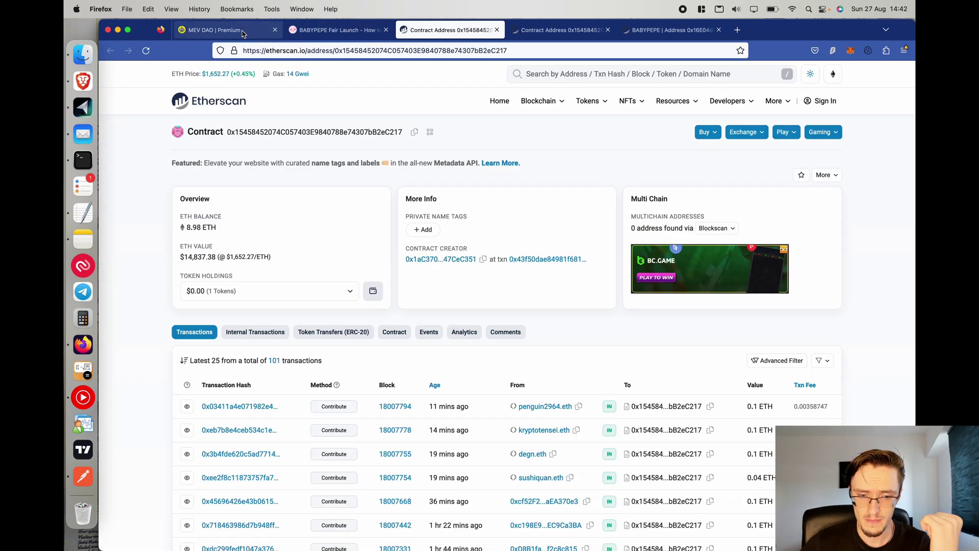
scroll(360, 161, down, 6)
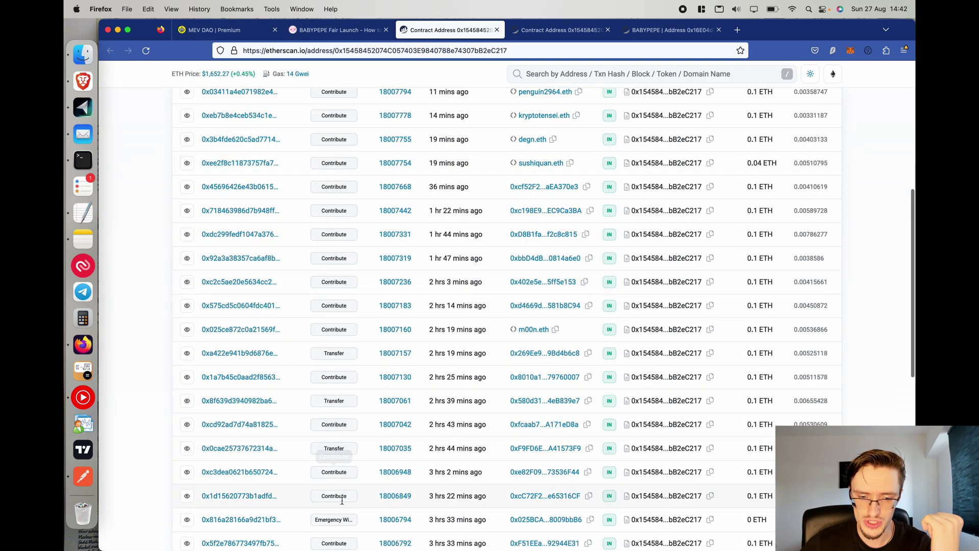
scroll(348, 214, up, 5)
scroll(350, 173, up, 1)
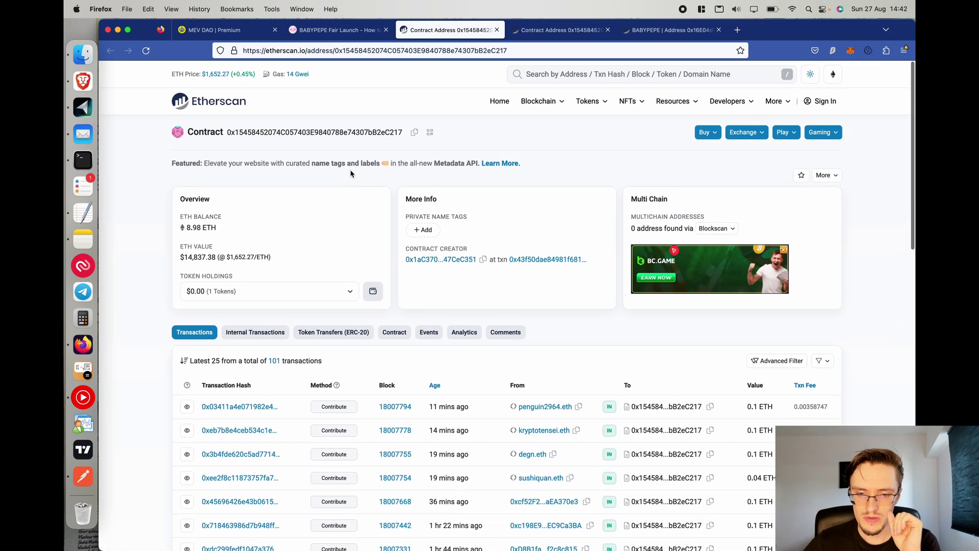
Copy finalize() signature 0x4bb278f3 from the TextEdit note and paste it over 0xf305d719.
click(83, 213)
double_click(243, 96)
drag(286, 97, 209, 102)
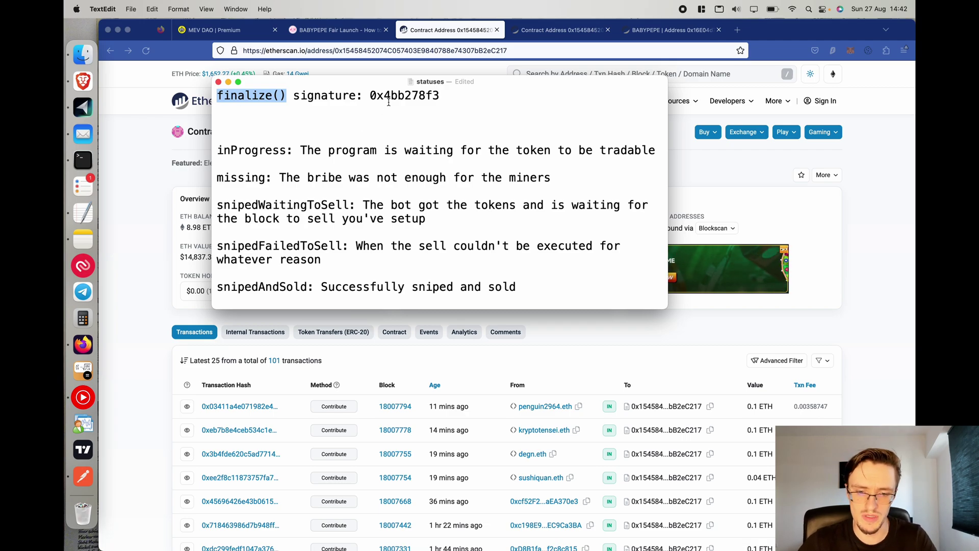
double_click(420, 91)
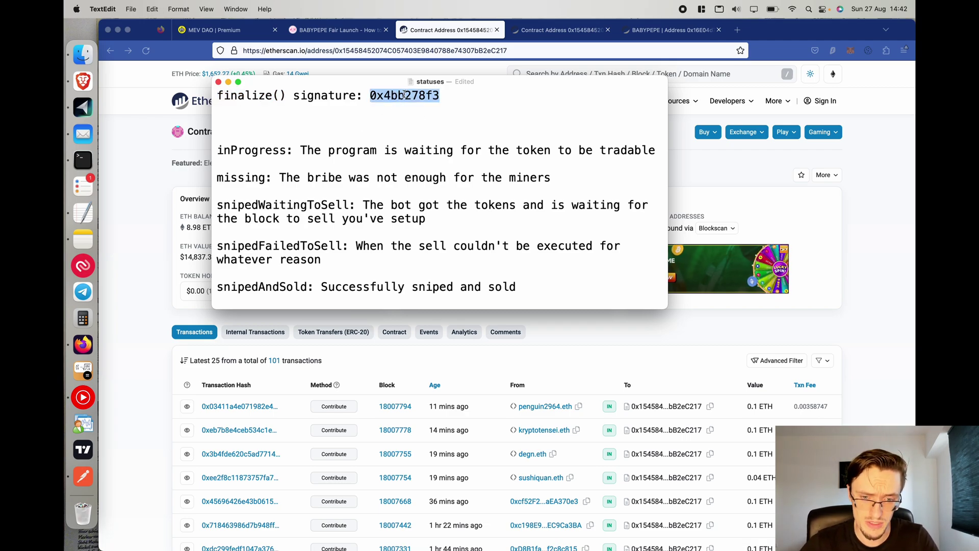
click(231, 21)
click(313, 257)
key(super+a)
key(super+v)
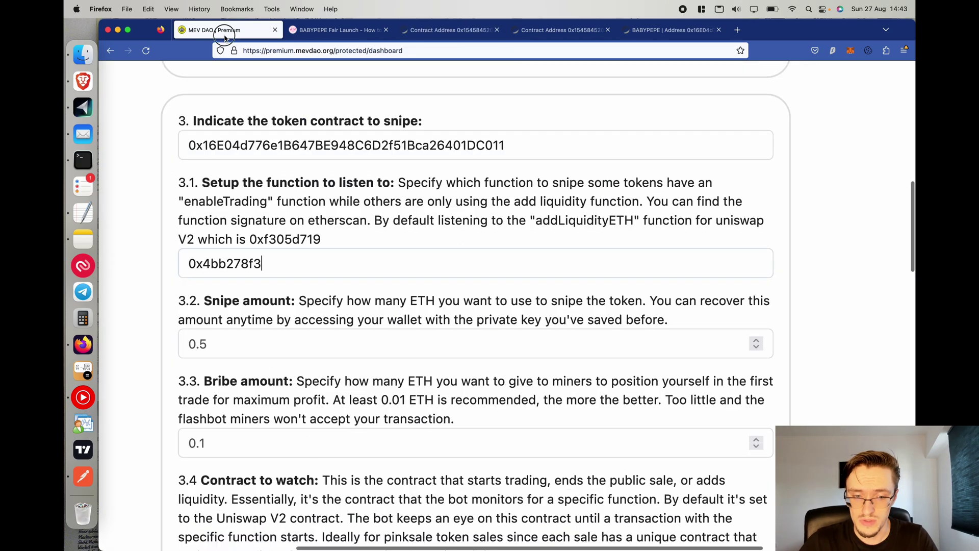
Change the snipe amount from 0.5 to 0.03 ETH.
scroll(256, 315, down, 3)
click(242, 256)
key(BackSpace)
key(BackSpace)
text(.0)
text(4)
key(BackSpace)
text(3)
scroll(168, 277, up, 5)
scroll(168, 277, down, 5)
drag(618, 243, 144, 223)
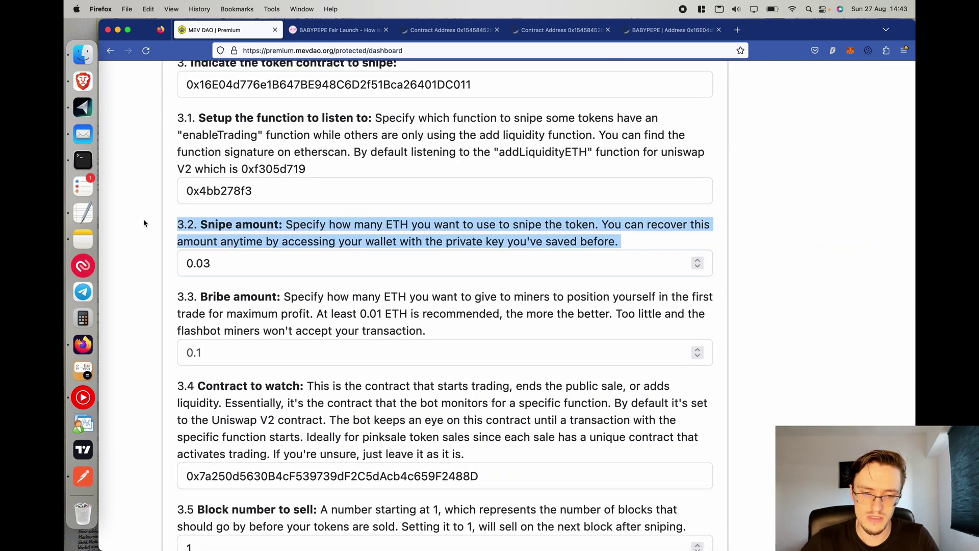
double_click(216, 261)
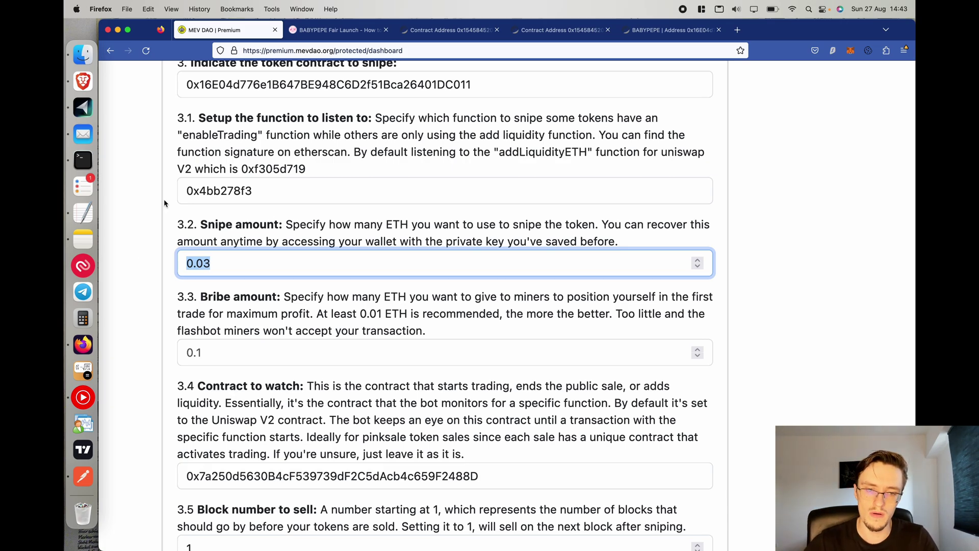
click(419, 32)
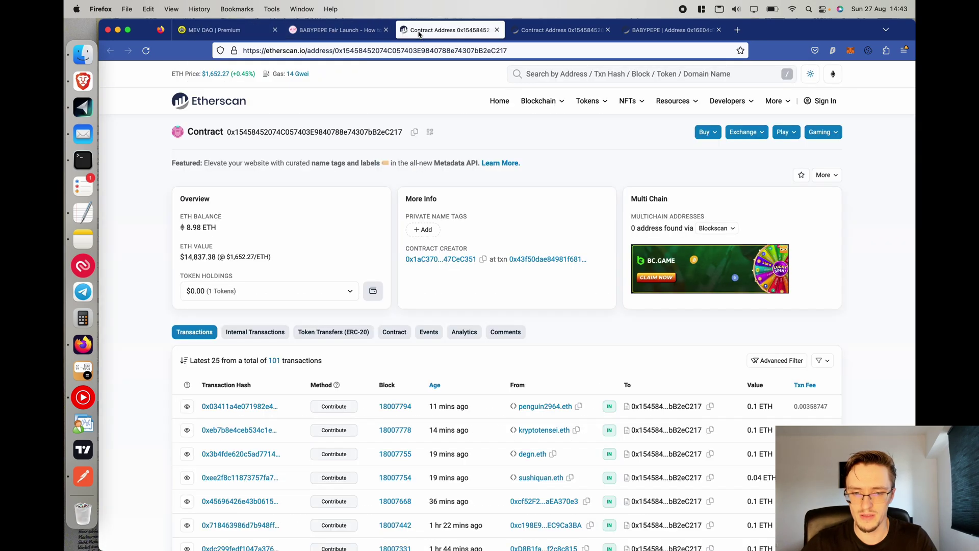
click(229, 32)
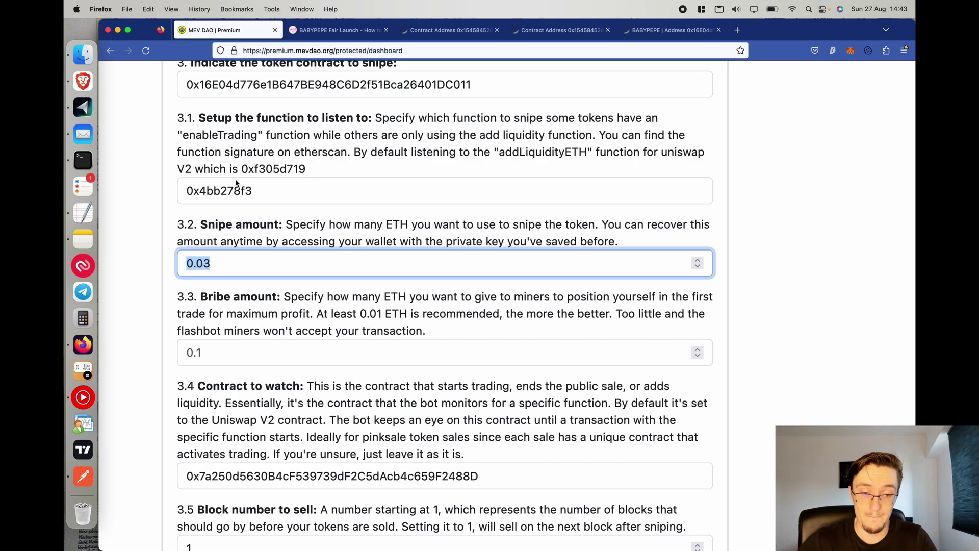
Change the bribe amount from 0.1 to 0.02 ETH.
click(218, 346)
key(BackSpace)
text(02)
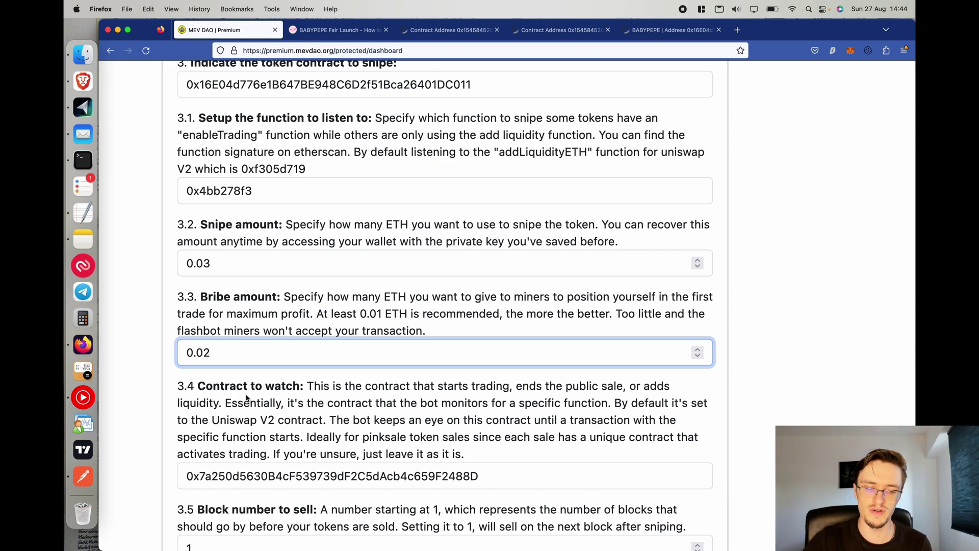
click(278, 477)
scroll(286, 451, down, 2)
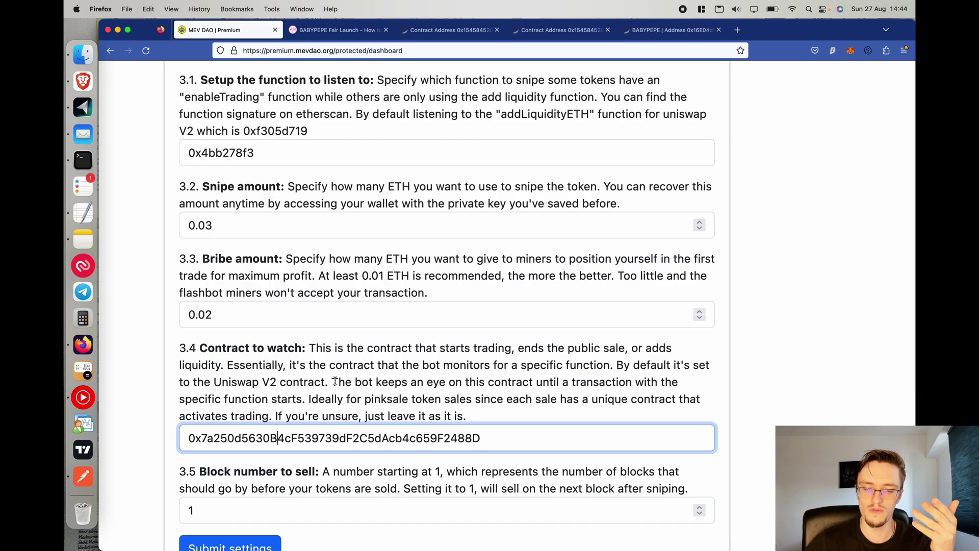
click(146, 414)
scroll(146, 413, down, 2)
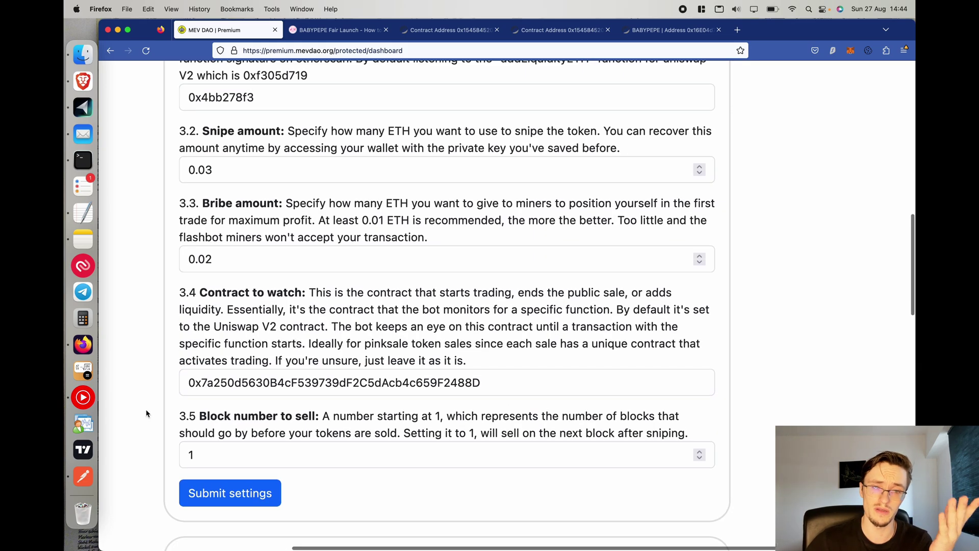
drag(175, 287, 486, 368)
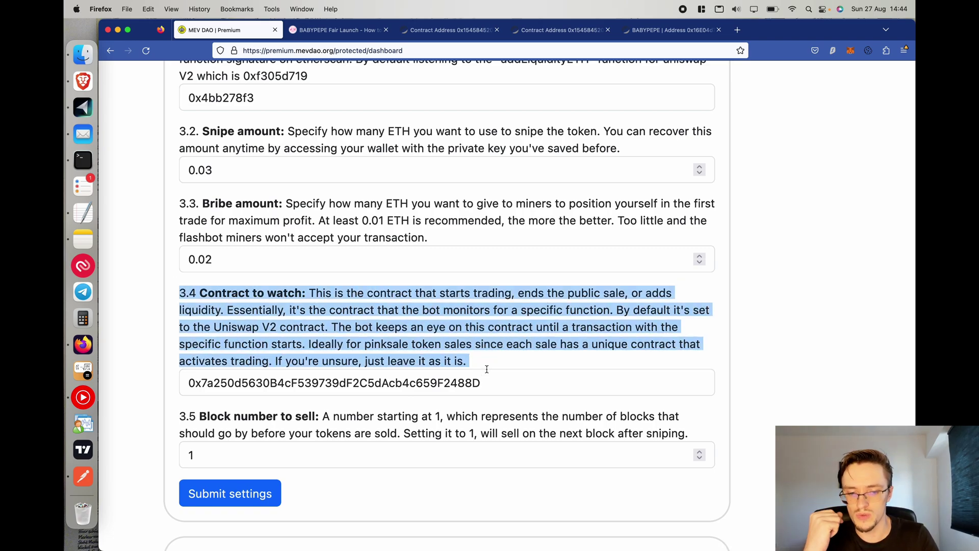
scroll(486, 369, up, 5)
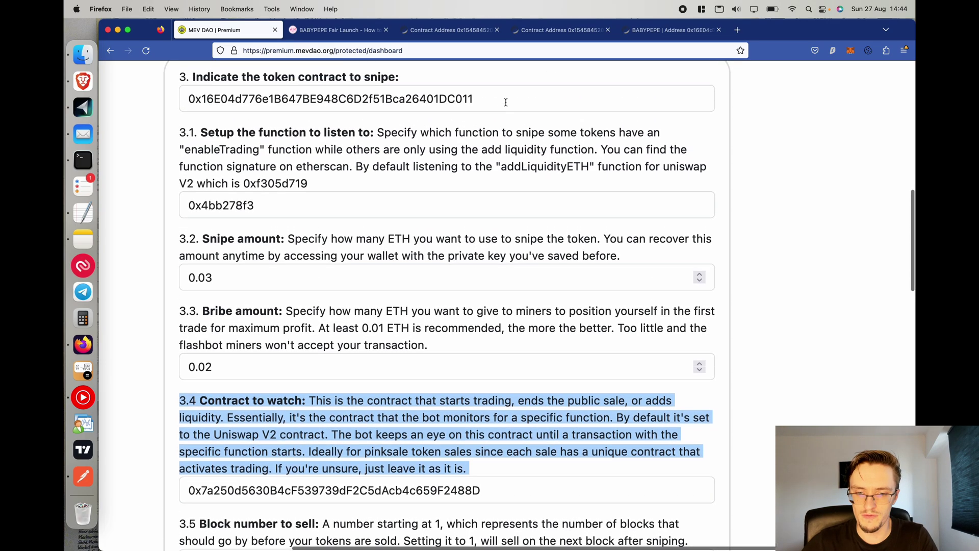
drag(313, 188, 126, 142)
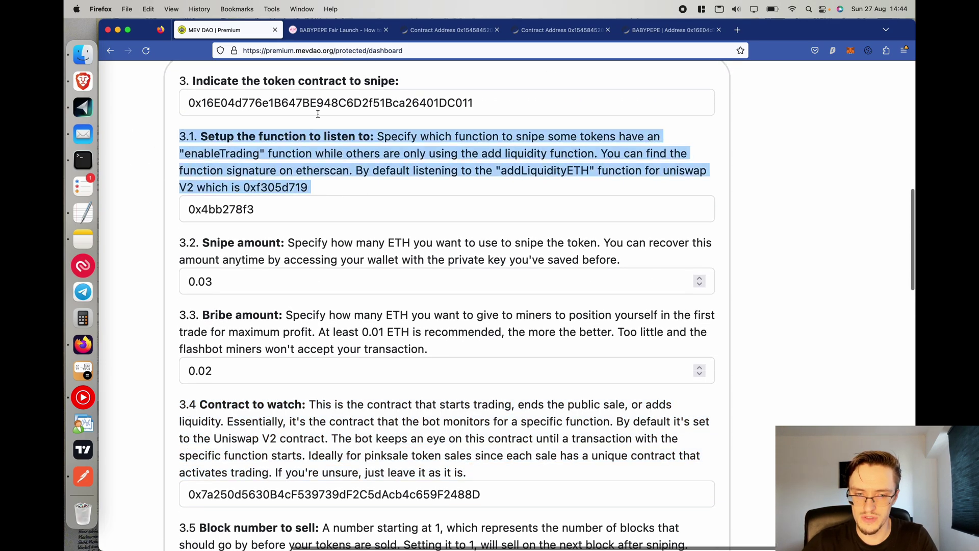
scroll(372, 505, down, 3)
scroll(372, 504, down, 1)
double_click(212, 404)
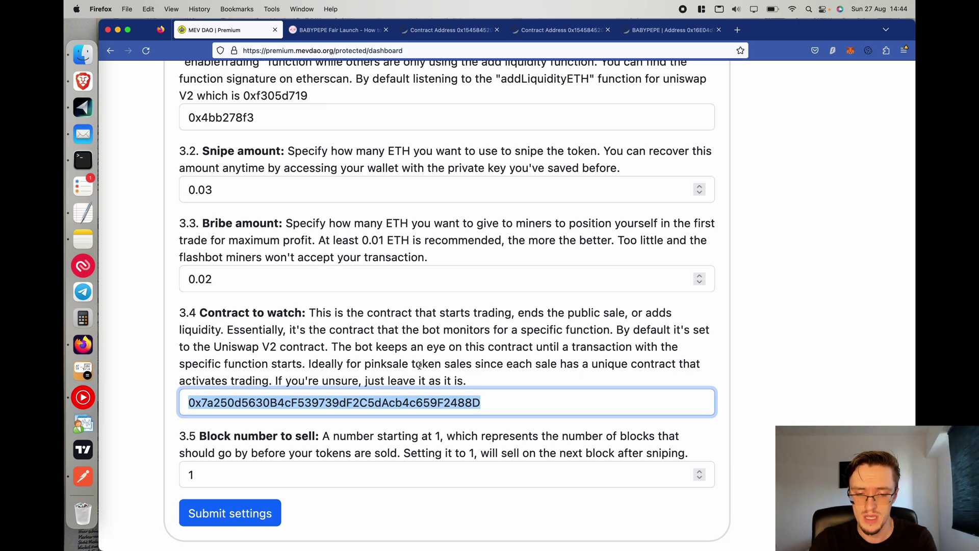
scroll(419, 365, up, 2)
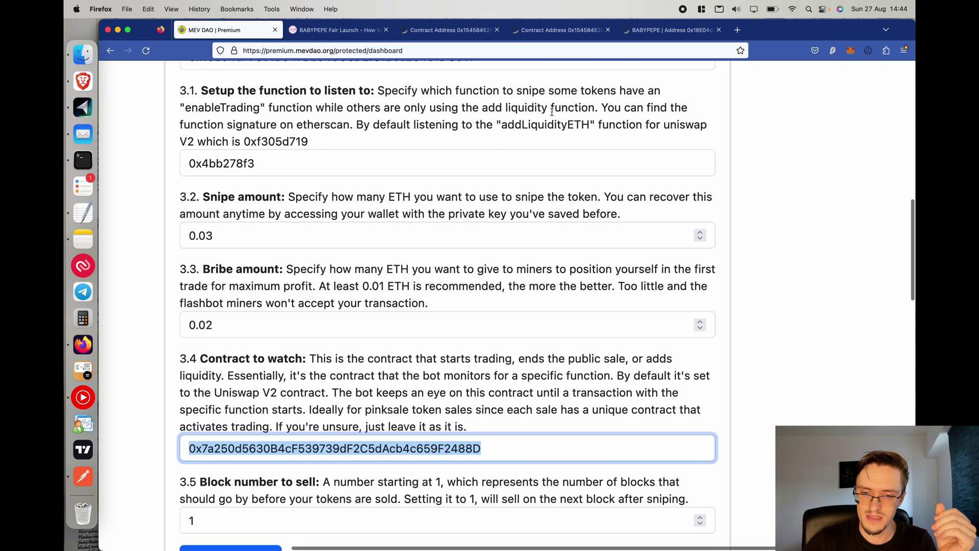
double_click(535, 129)
double_click(281, 168)
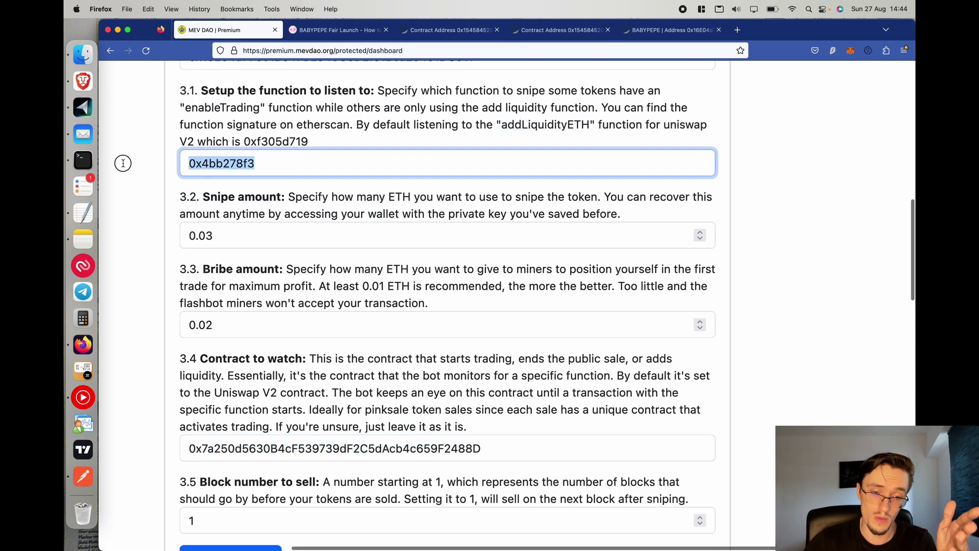
Check the saved 0x4bb278f3 signature in the note and select the current Contract to watch value.
click(85, 217)
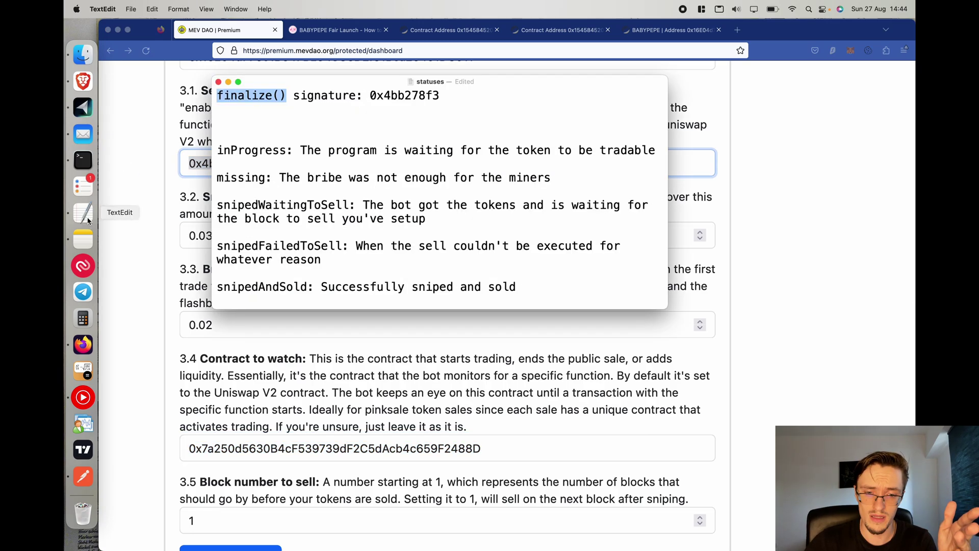
double_click(402, 95)
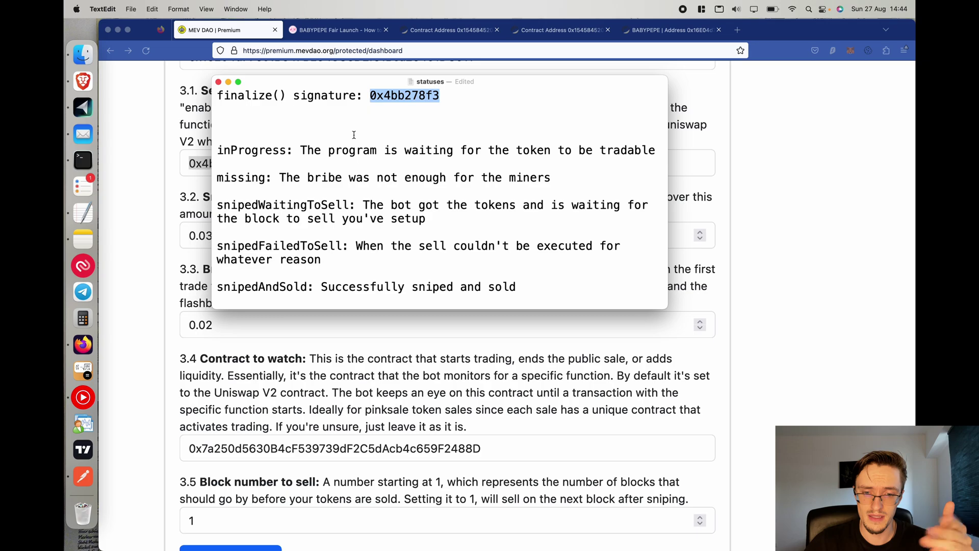
click(155, 292)
scroll(173, 331, down, 3)
double_click(187, 373)
click(336, 29)
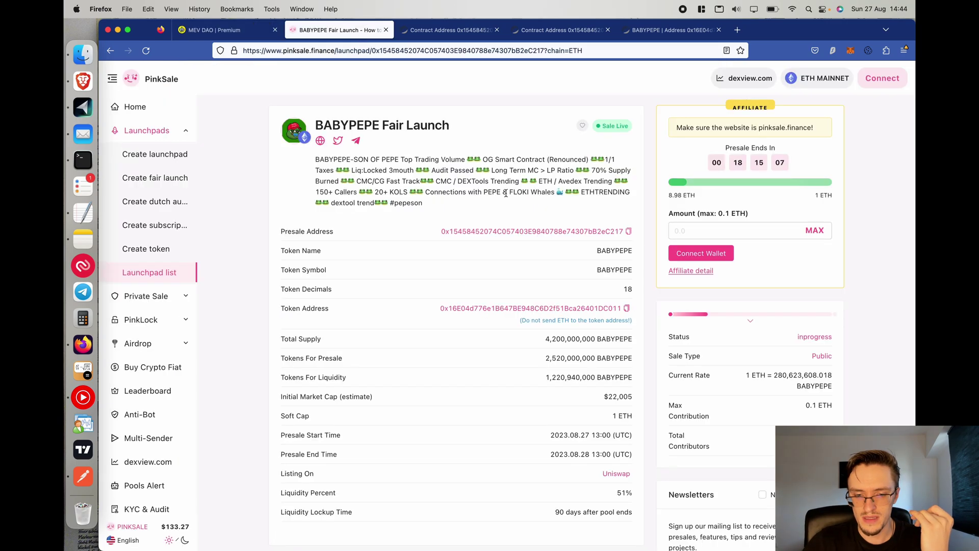
click(628, 231)
drag(298, 229, 643, 230)
click(80, 206)
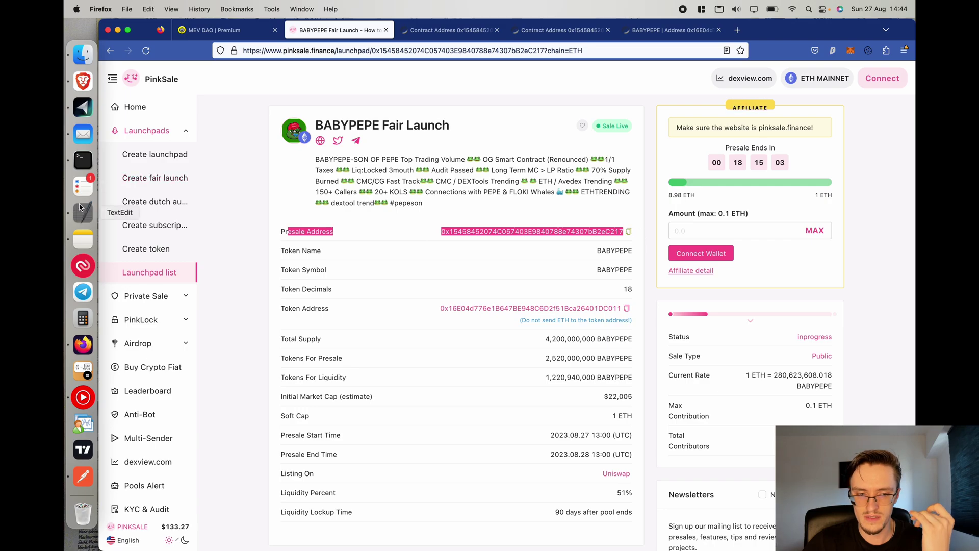
drag(286, 96, 248, 96)
click(219, 30)
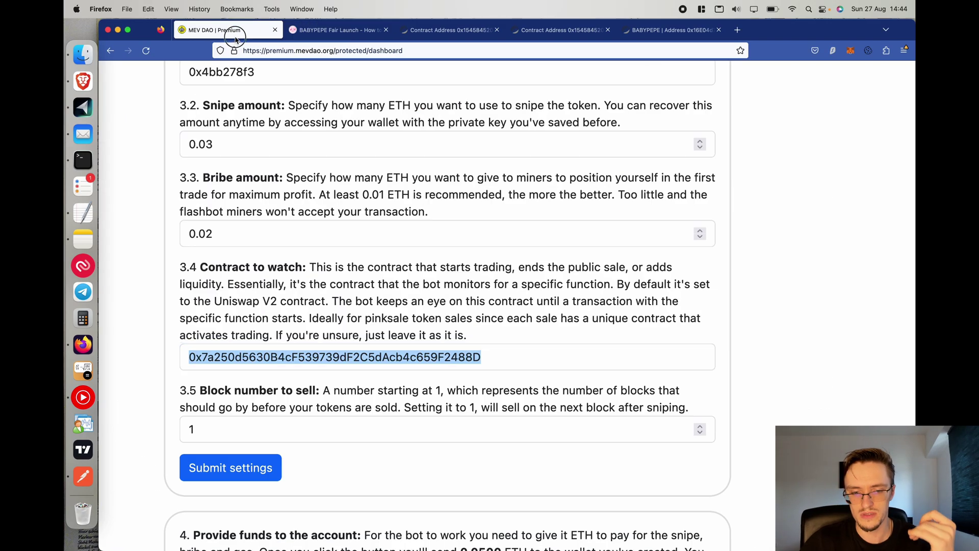
key(super+a)
key(super+v)
Try block-number-to-sell values 4, 1, 3, 5 and 10000, leaving it at 1.
click(276, 430)
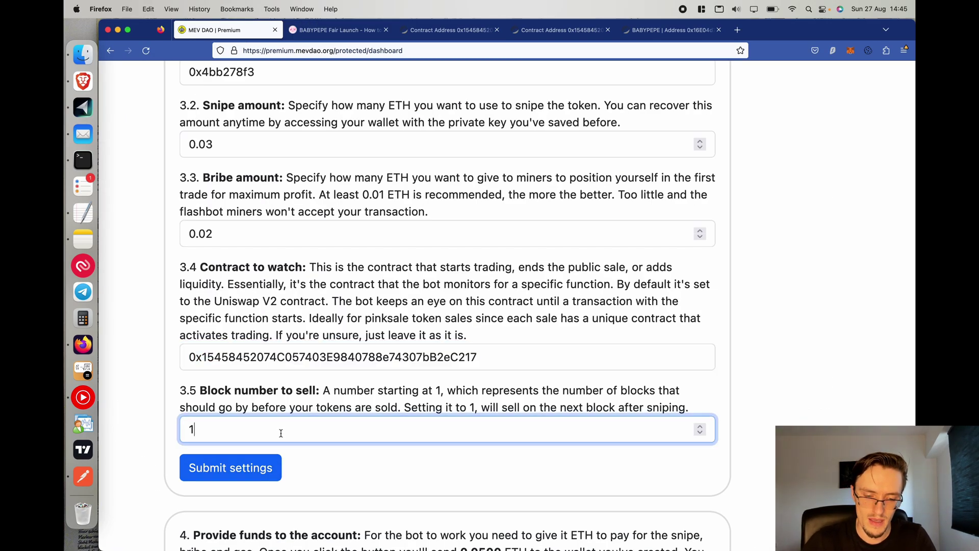
scroll(280, 306, down, 3)
scroll(294, 256, up, 4)
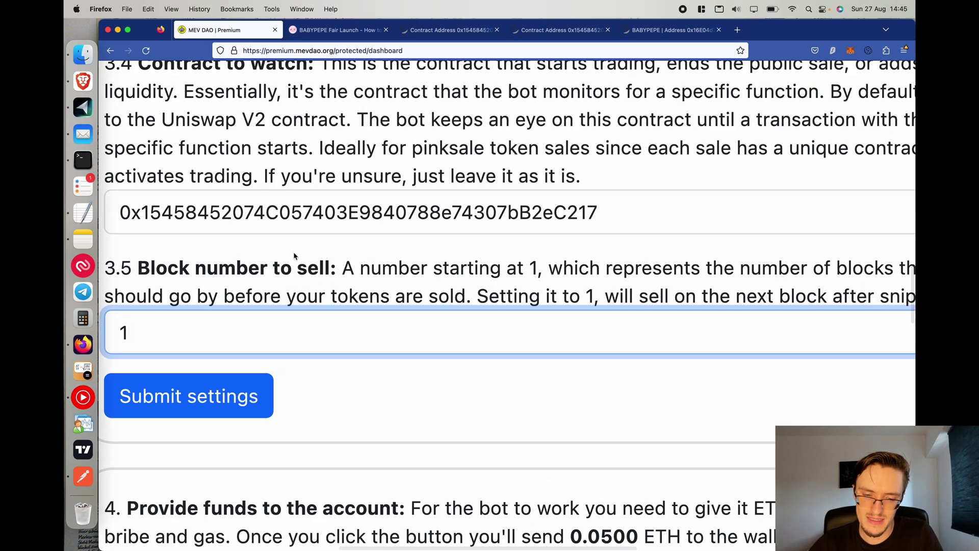
scroll(293, 255, left, 3)
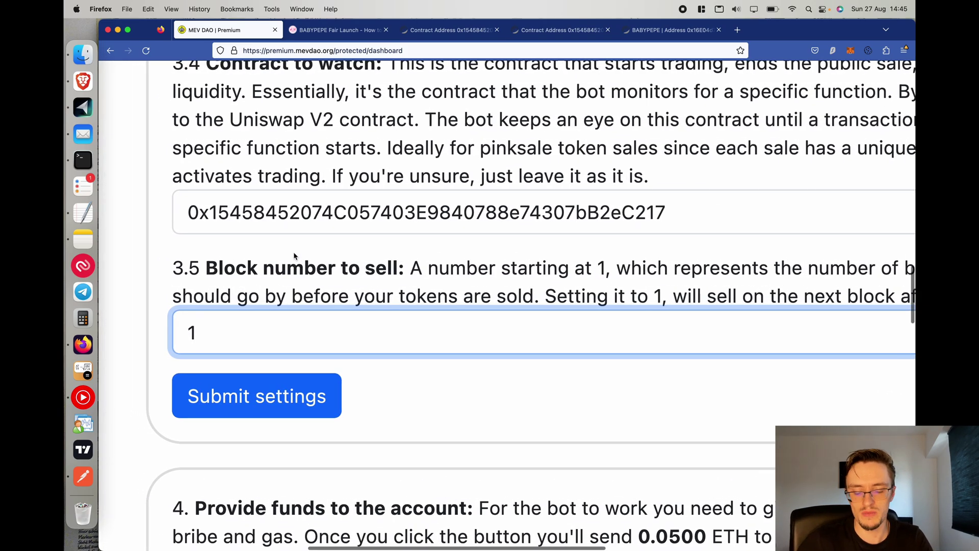
key(BackSpace)
text(4)
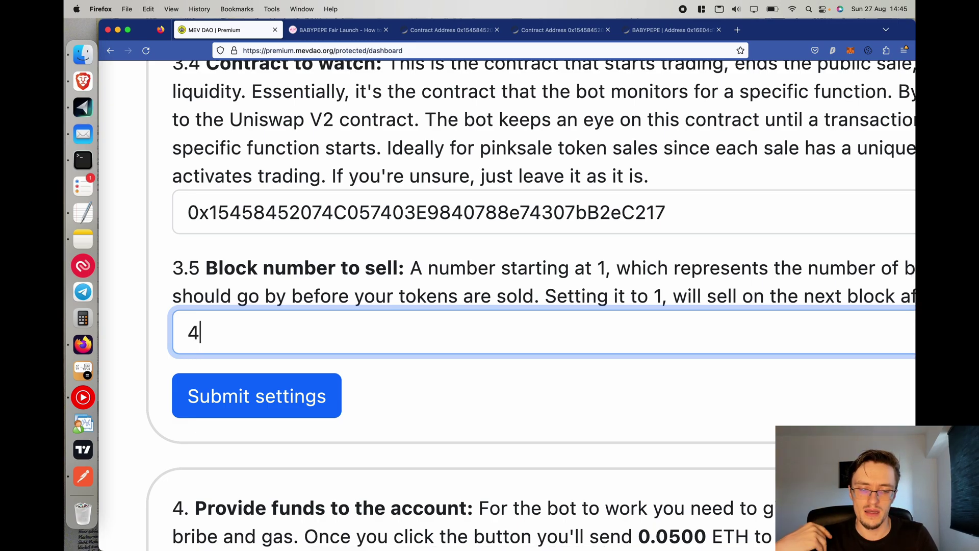
key(BackSpace)
text(1)
key(BackSpace)
text(3)
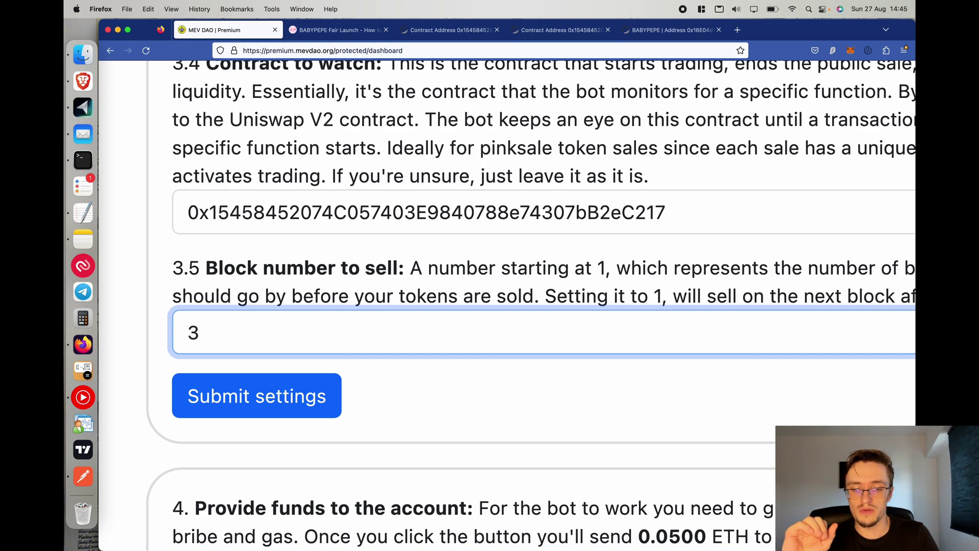
key(BackSpace)
text(5)
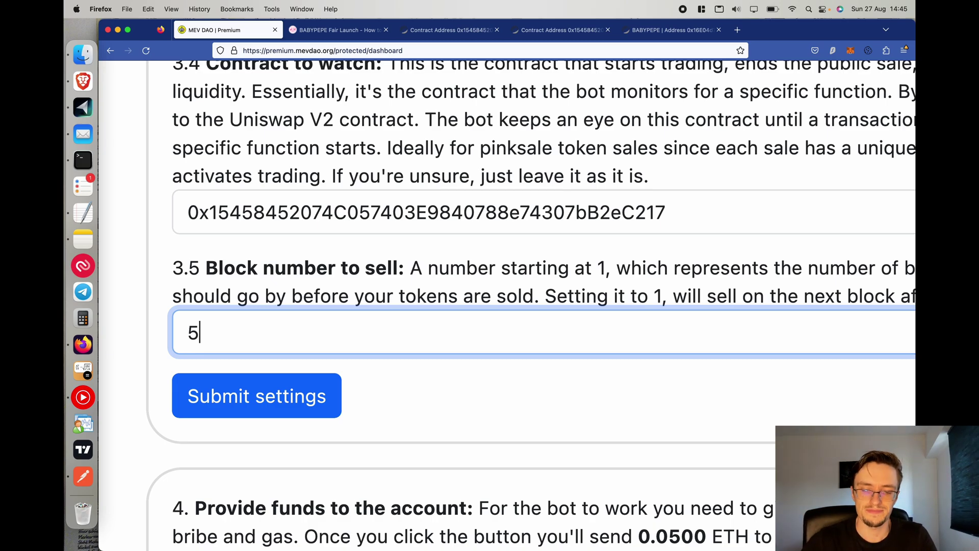
key(BackSpace)
text(10000)
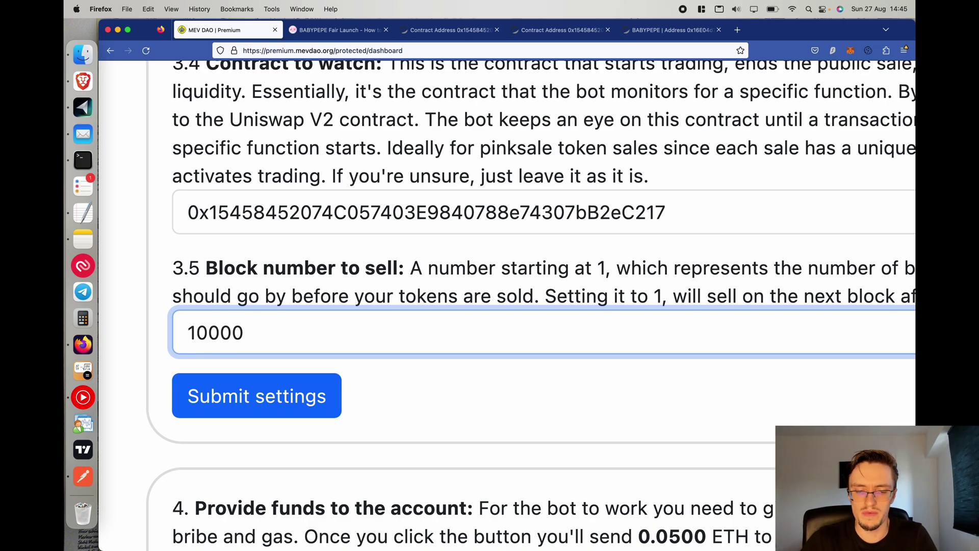
key(super+a)
text(1)
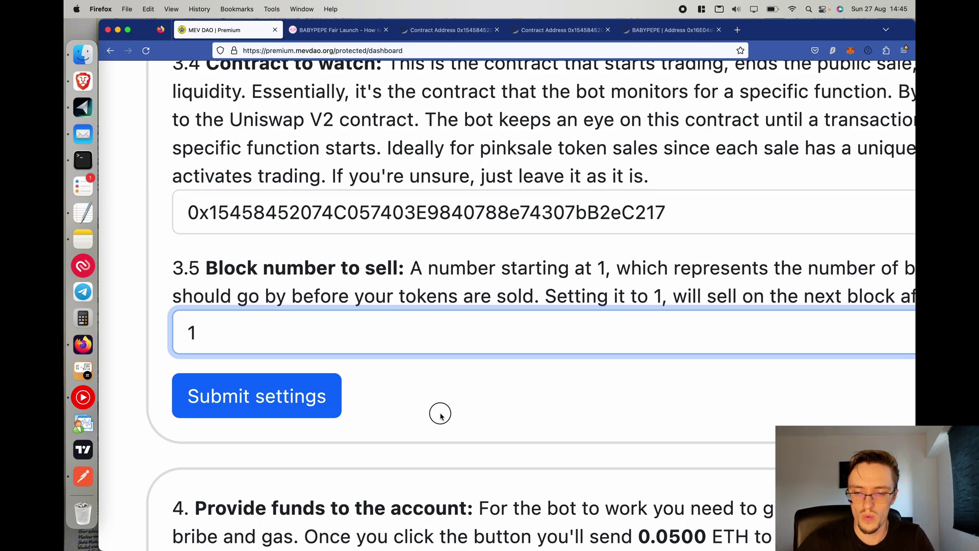
click(440, 416)
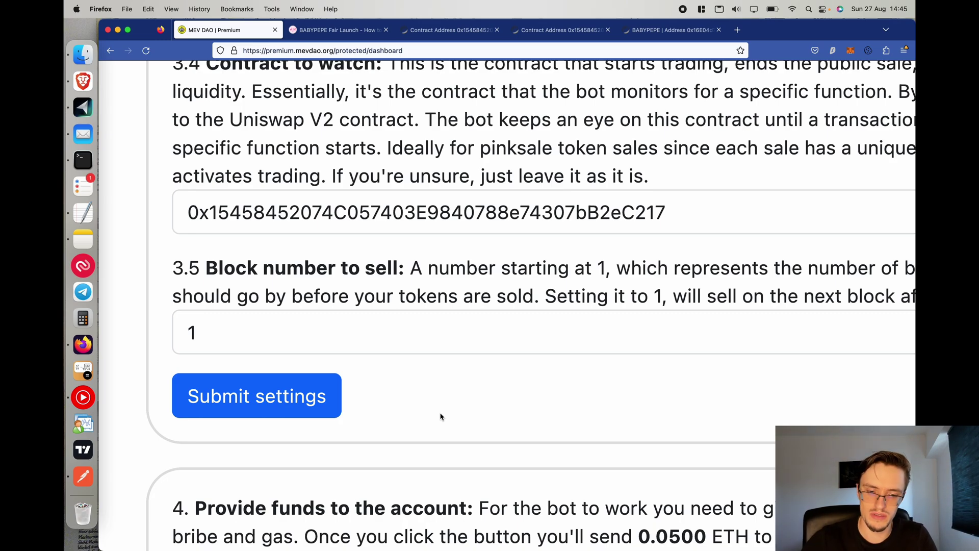
Set the block number to sell to 3.
click(293, 346)
key(BackSpace)
text(3)
scroll(306, 357, left, 3)
Submit the sniper bot settings and acknowledge the saved message.
click(372, 392)
key(super+0)
click(577, 323)
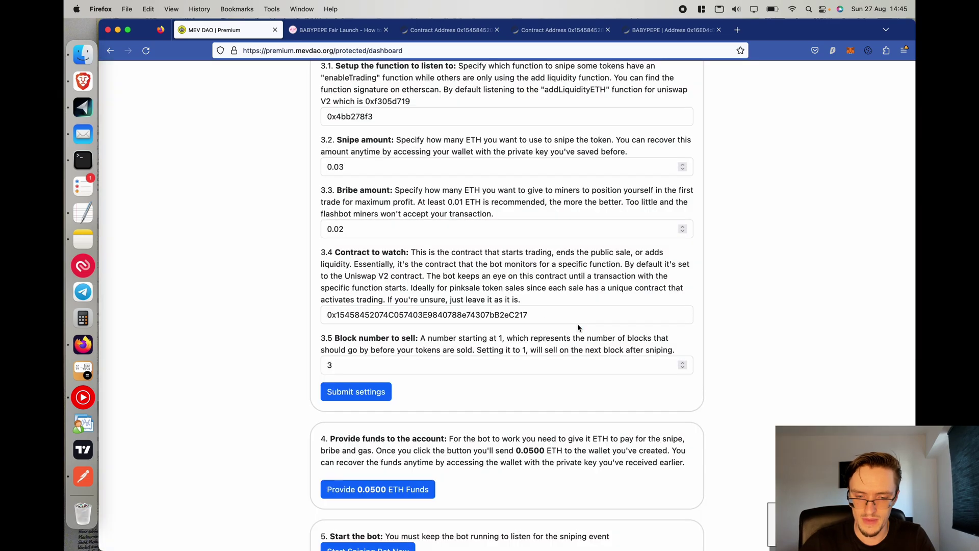
scroll(673, 380, down, 10)
scroll(503, 248, up, 3)
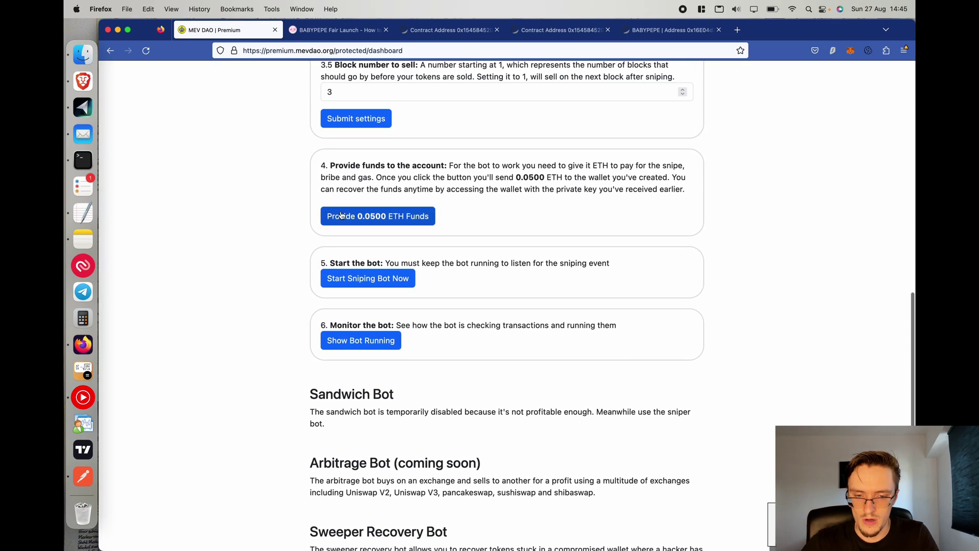
Fund the bot with 0.05 ETH, confirming the transfer in MetaMask.
click(368, 219)
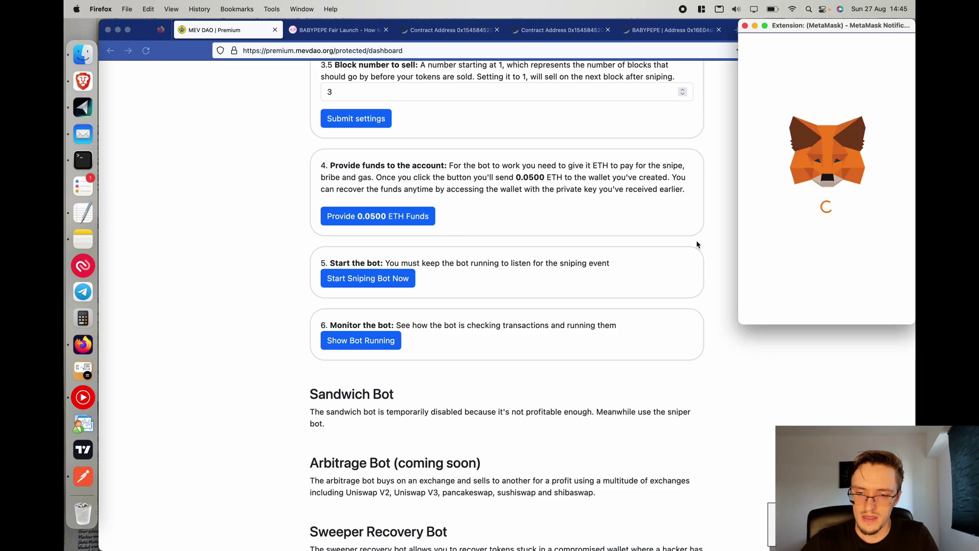
scroll(435, 161, up, 1)
scroll(435, 162, up, 4)
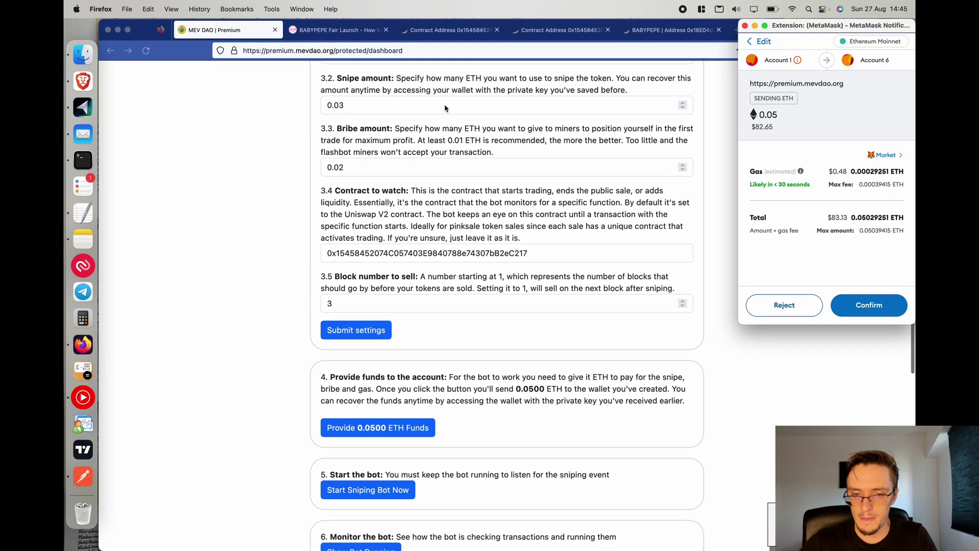
click(900, 313)
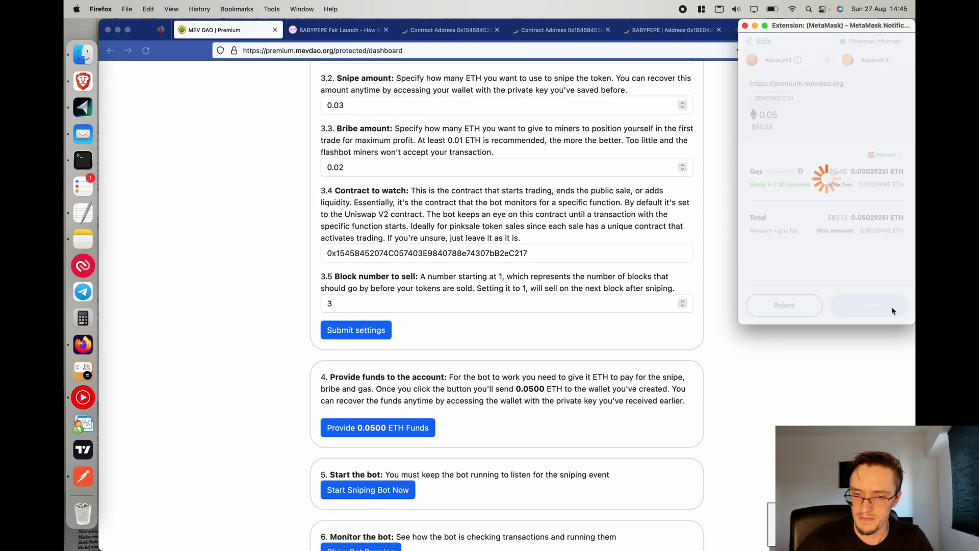
scroll(499, 169, up, 5)
scroll(530, 239, down, 9)
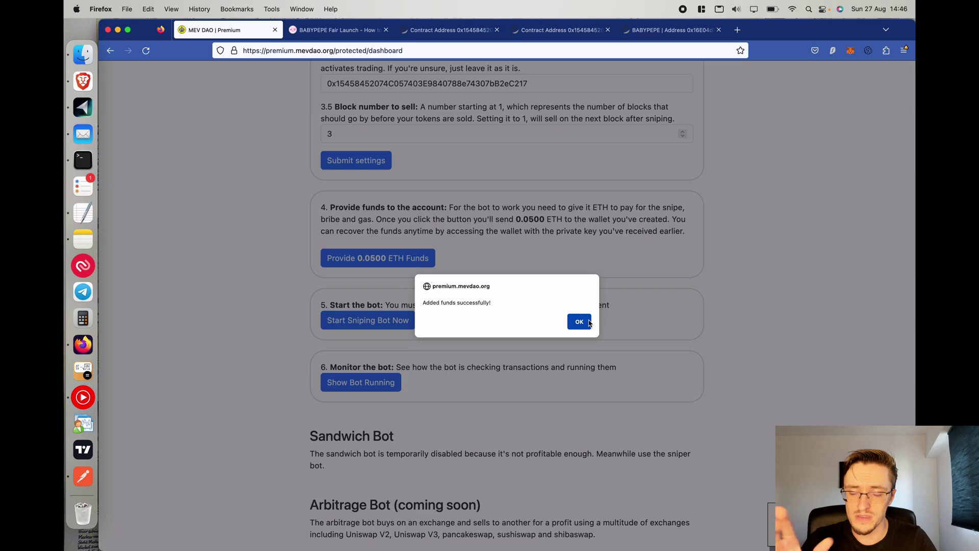
click(579, 321)
scroll(586, 311, up, 8)
scroll(392, 206, down, 10)
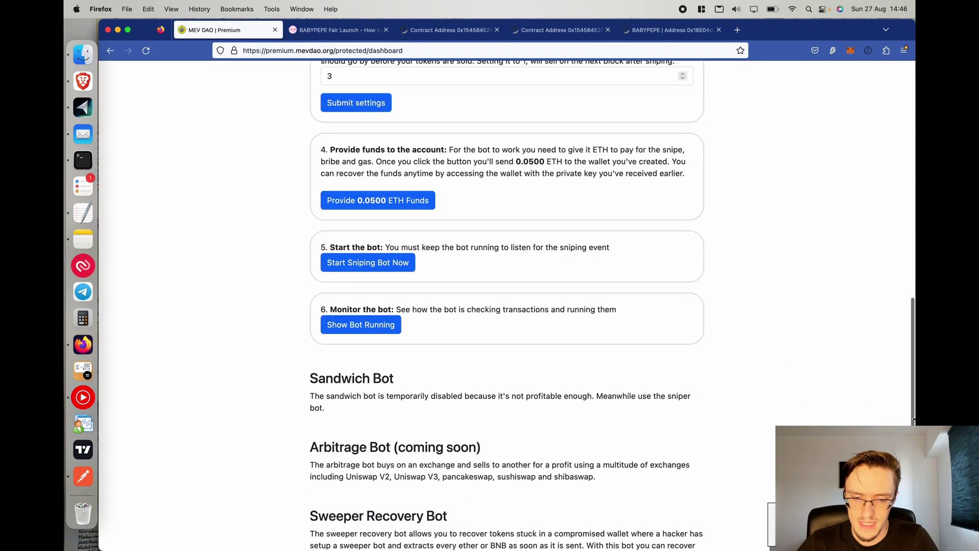
Start the sniping bot and dismiss the started confirmation.
click(392, 206)
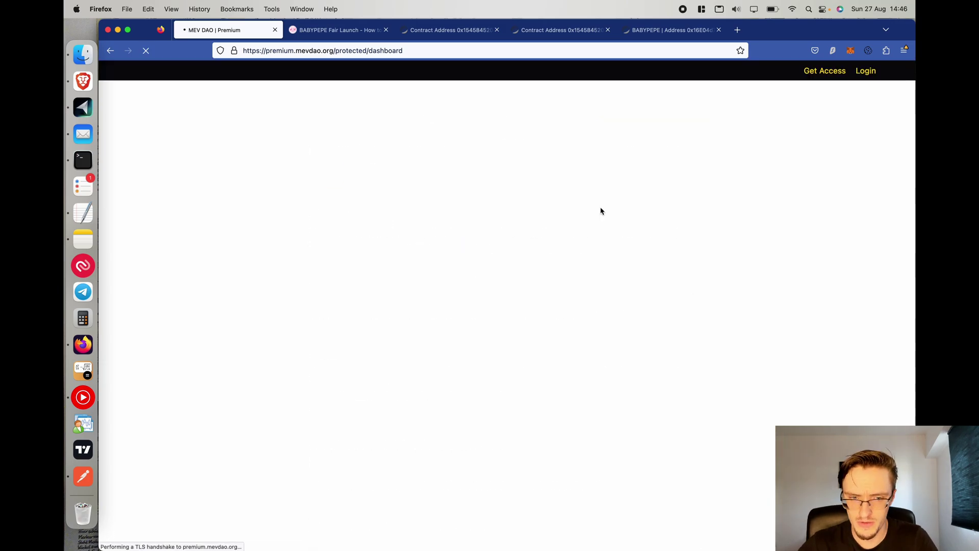
click(355, 462)
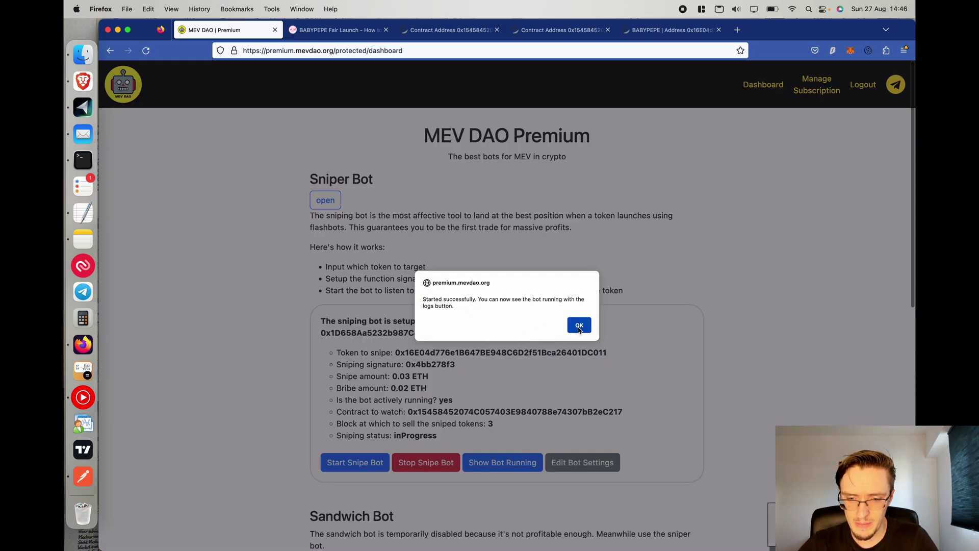
click(579, 326)
Review the bot summary's token-to-snipe line and 0.03 ETH snipe amount.
scroll(265, 393, up, 5)
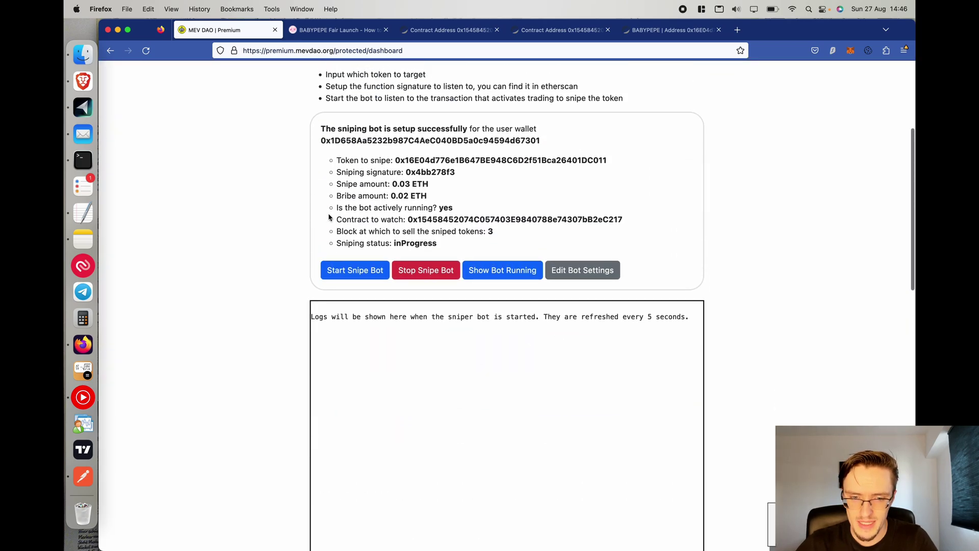
mouse_move(335, 160)
mouse_down()
mouse_move(433, 158)
mouse_move(516, 181)
mouse_up()
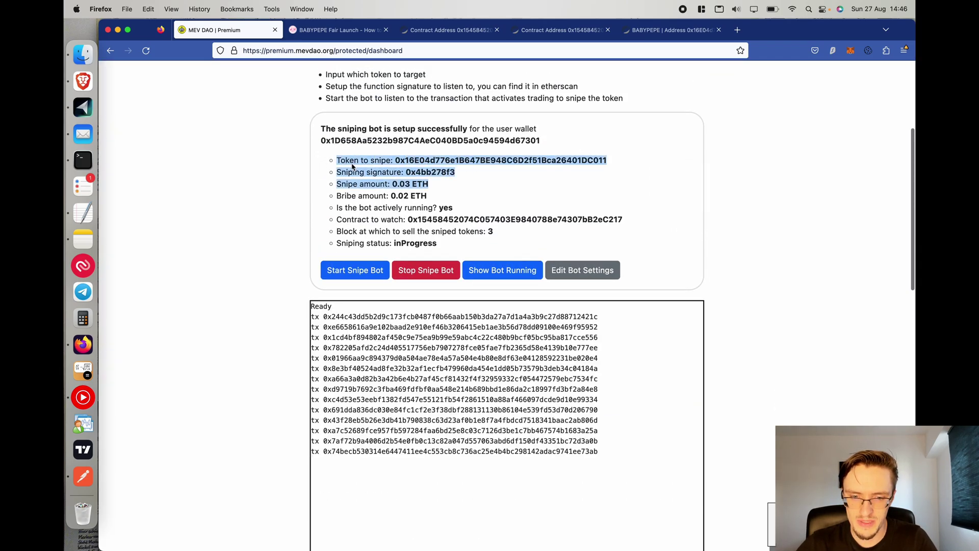
scroll(516, 181, up, 5)
click(540, 184)
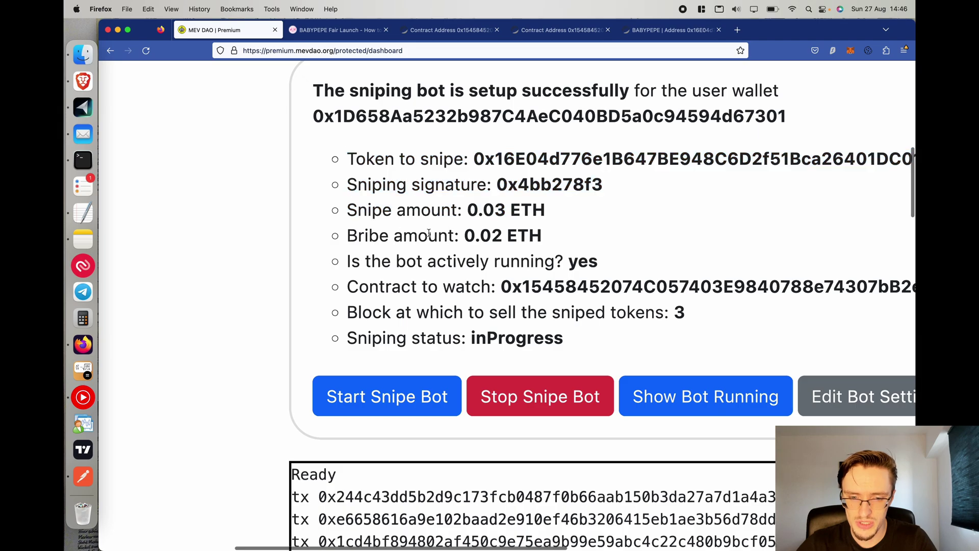
drag(555, 211, 358, 213)
scroll(570, 262, right, 2)
drag(297, 261, 594, 265)
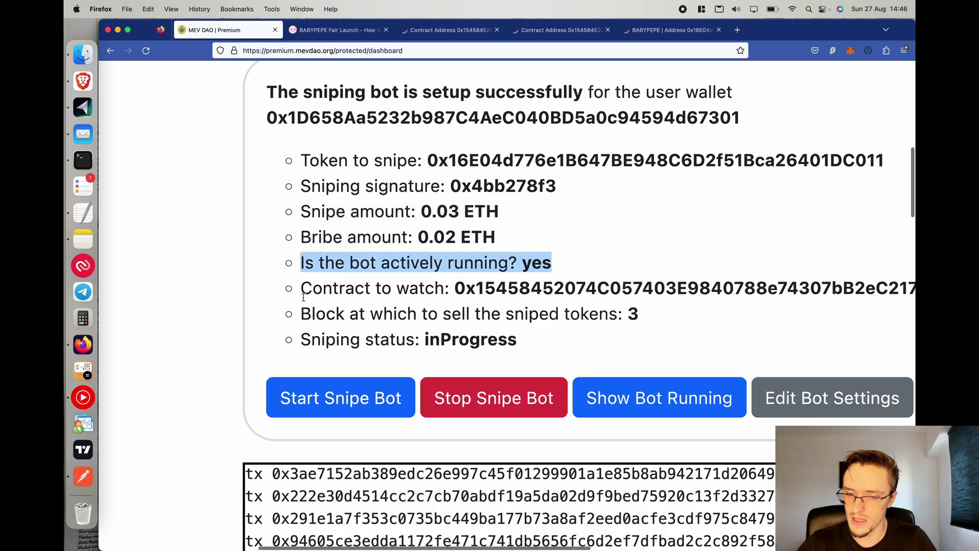
click(645, 315)
drag(645, 315, 313, 290)
scroll(506, 260, down, 3)
Check the inProgress sniping status and read its explanation in the statuses note.
drag(535, 262, 221, 274)
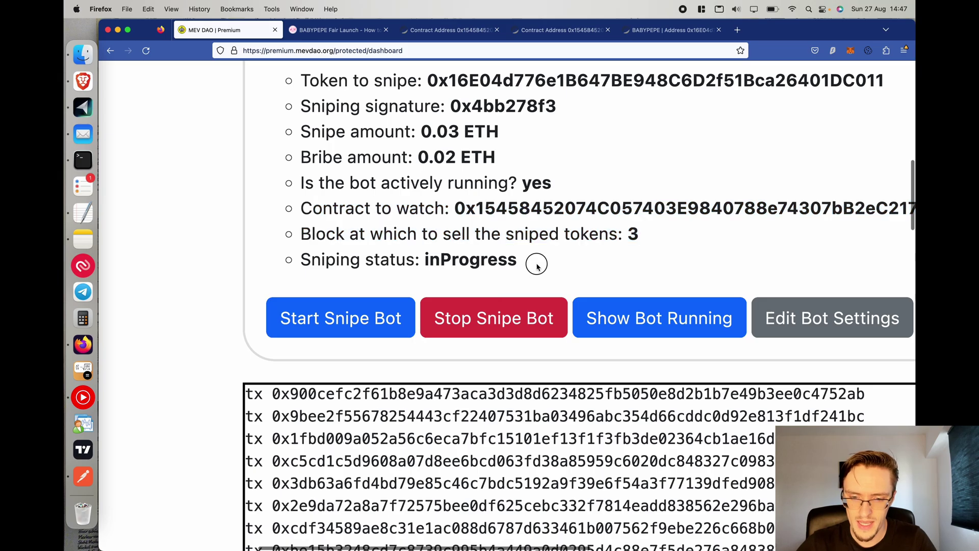
key(super+minus)
key(super+minus)
key(super+minus)
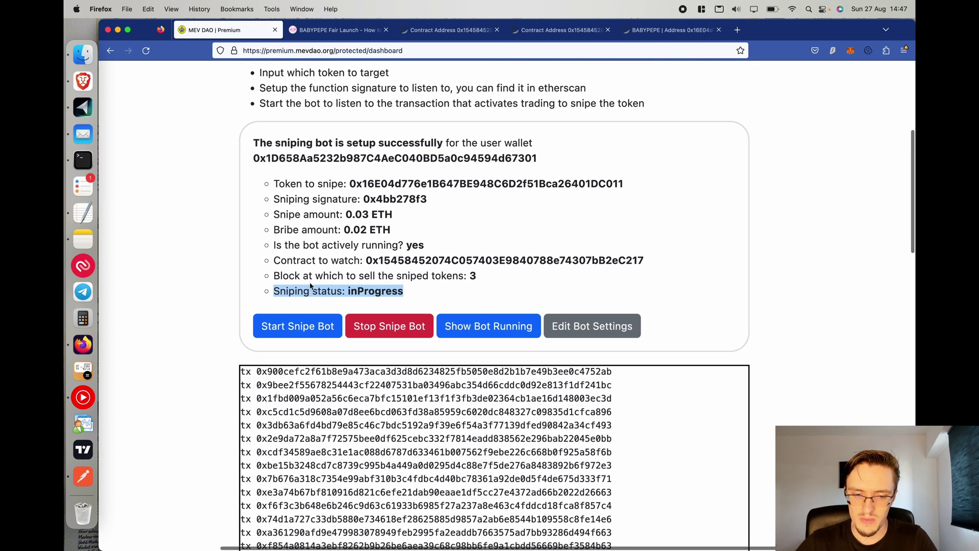
key(super+plus)
key(super+plus)
key(super+plus)
key(super+plus)
key(super+plus)
drag(253, 297, 485, 298)
double_click(485, 298)
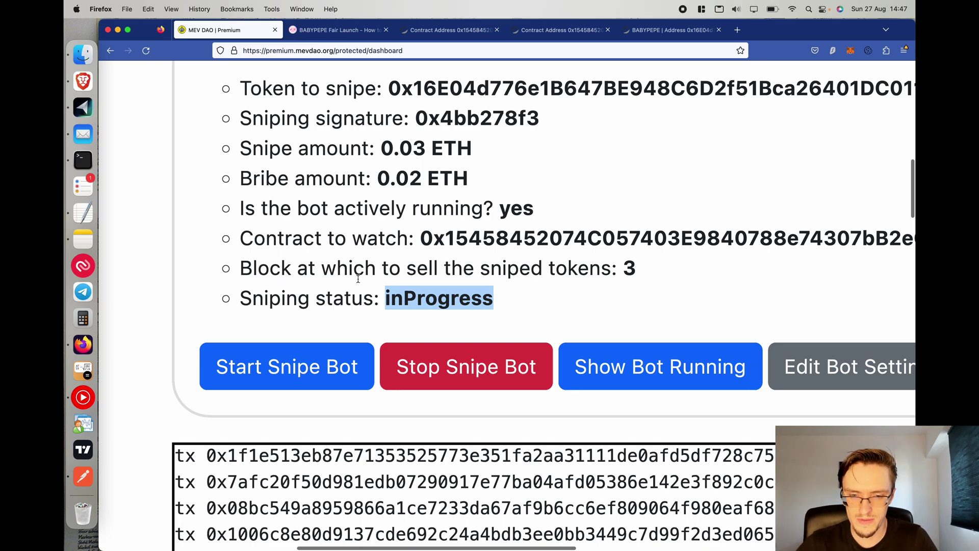
click(70, 219)
drag(218, 150, 675, 159)
Reread the inProgress explanation and move the notes window out of the way.
scroll(443, 102, left, 2)
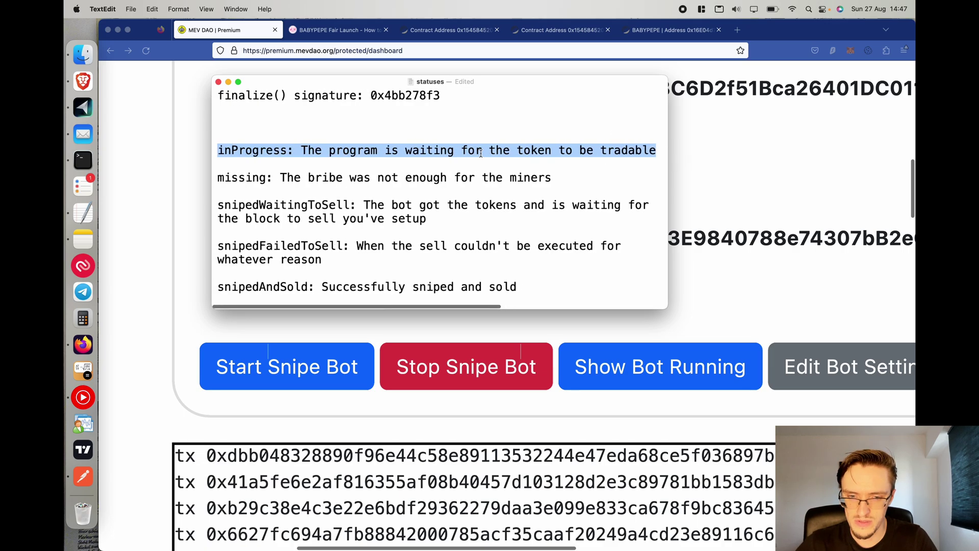
drag(253, 151, 109, 175)
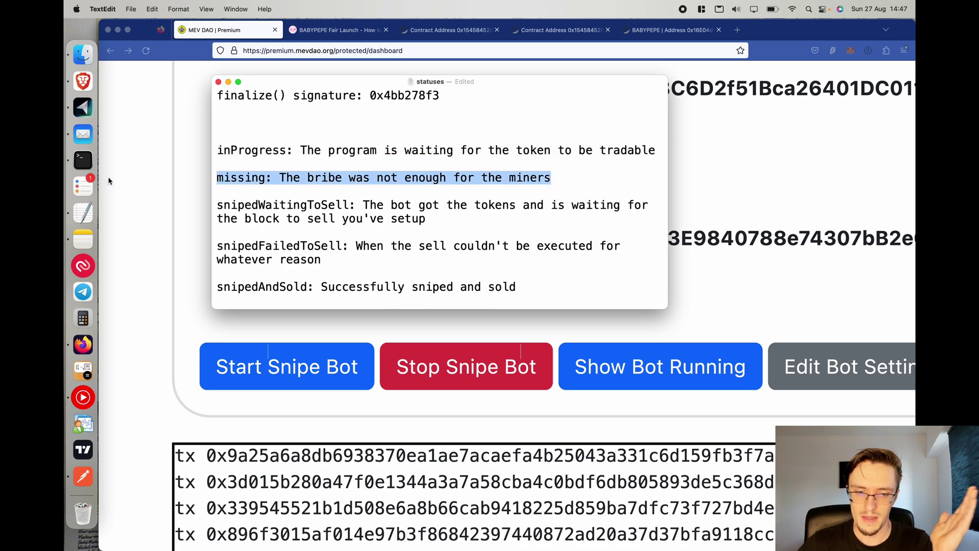
drag(333, 88, 501, 211)
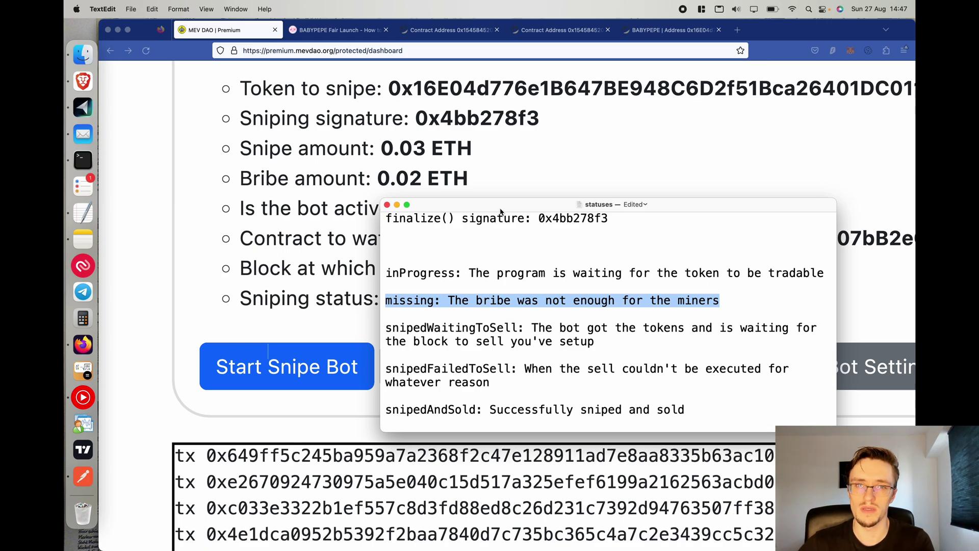
drag(500, 212, 509, 136)
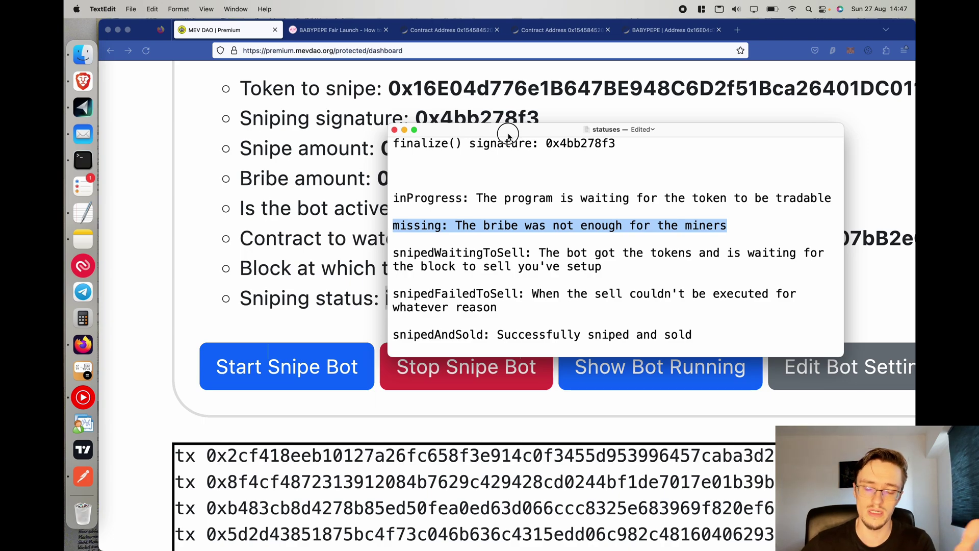
drag(509, 136, 524, 93)
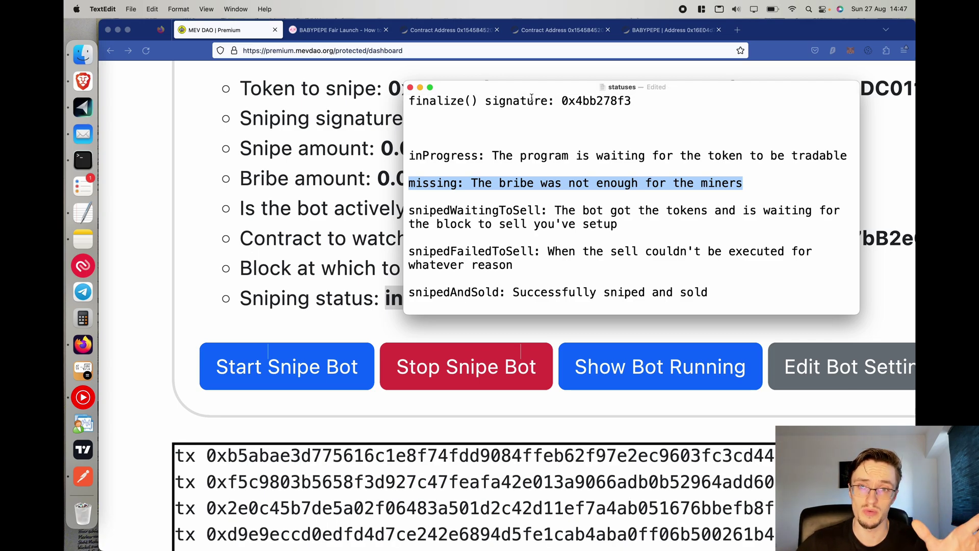
Read the snipedWaitingToSell, snipedFailedToSell and snipedAndSold explanations, then return to the dashboard.
drag(645, 225, 390, 207)
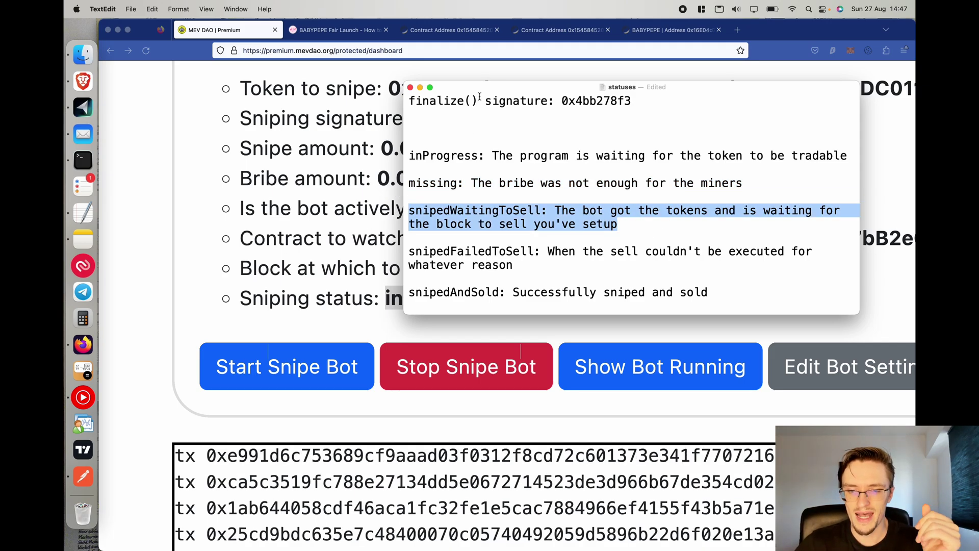
drag(483, 92, 501, 50)
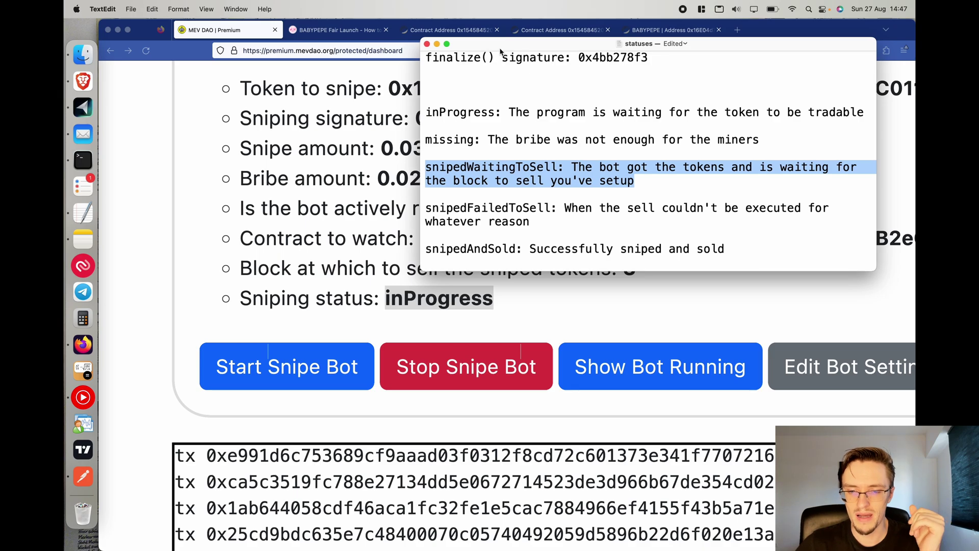
scroll(482, 299, up, 1)
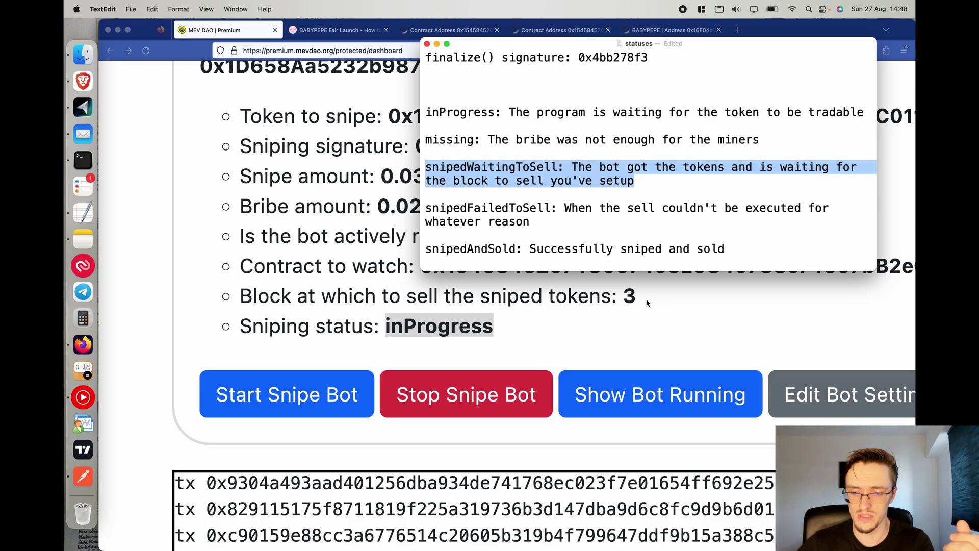
triple_click(448, 214)
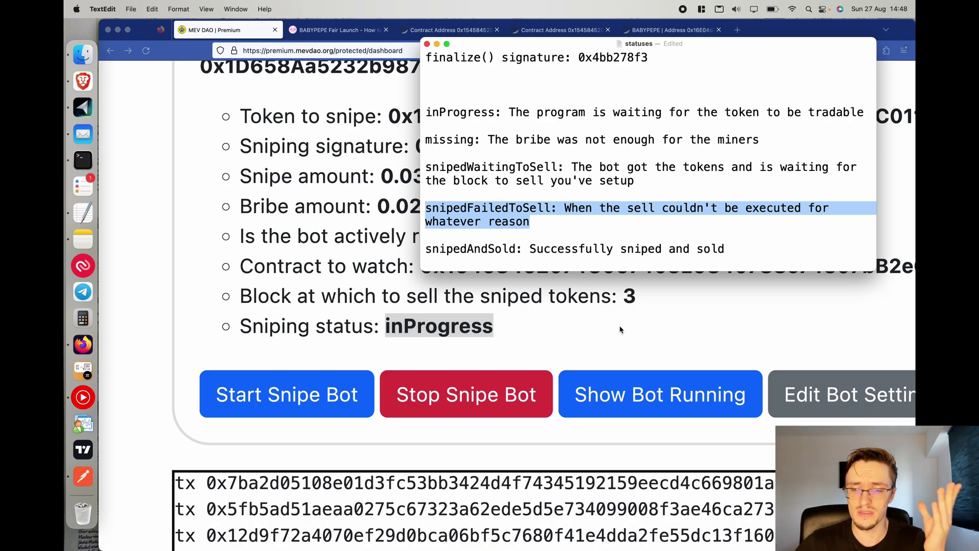
drag(732, 250, 396, 253)
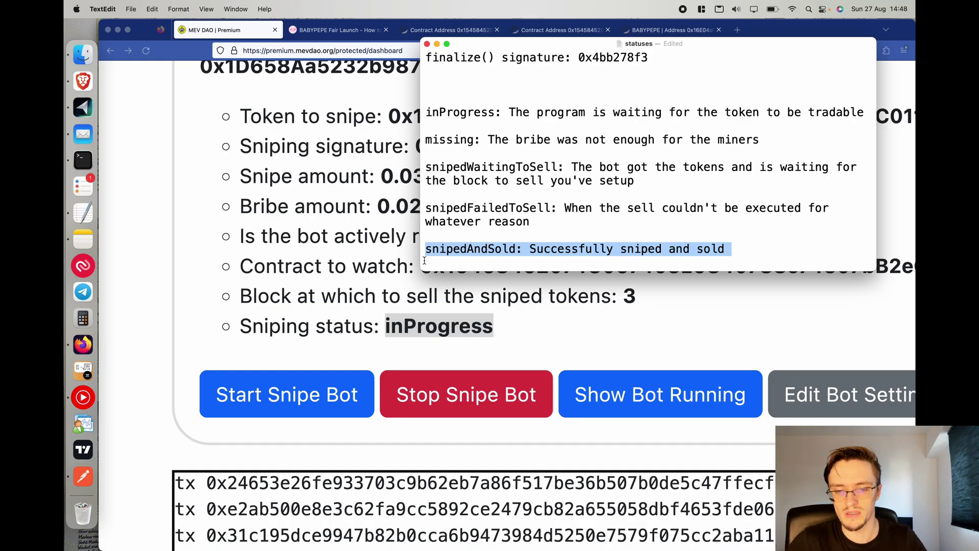
key(super+Tab)
scroll(343, 250, down, 2)
Restore the page to normal size and highlight a block of transaction hashes in the log.
key(super+0)
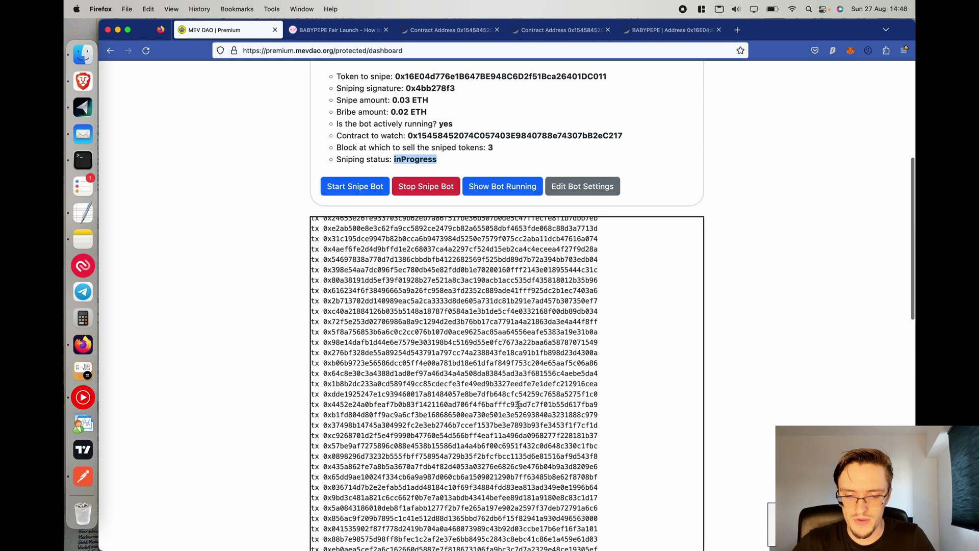
scroll(725, 348, down, 5)
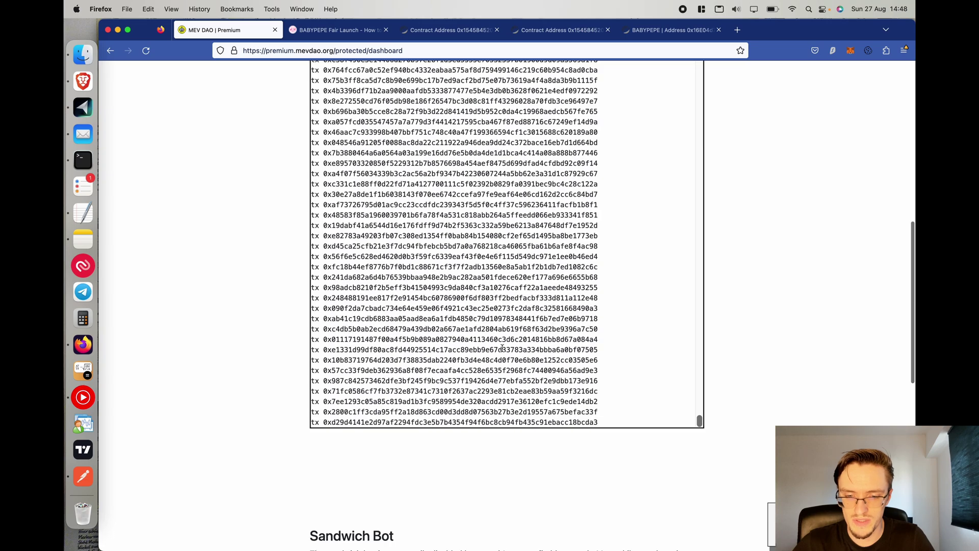
scroll(278, 250, up, 2)
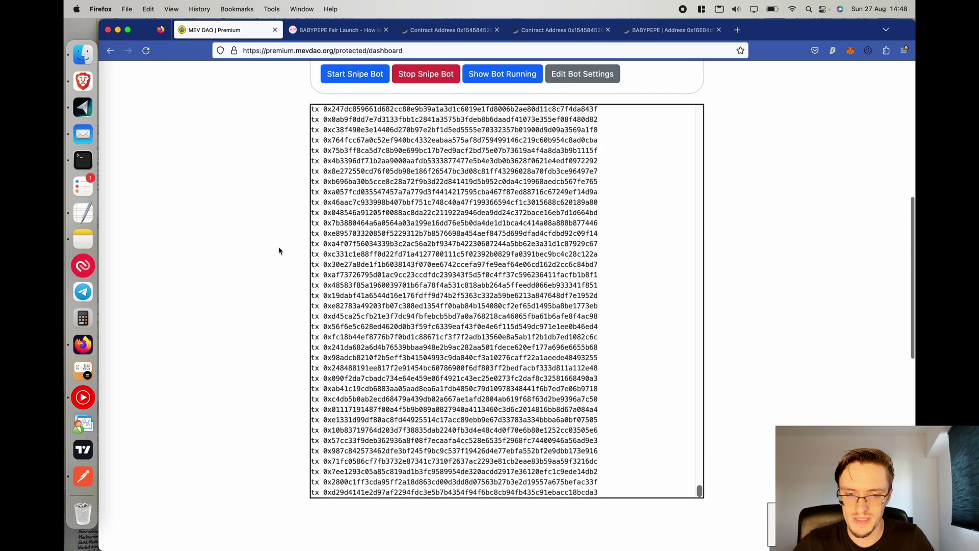
drag(332, 305, 490, 419)
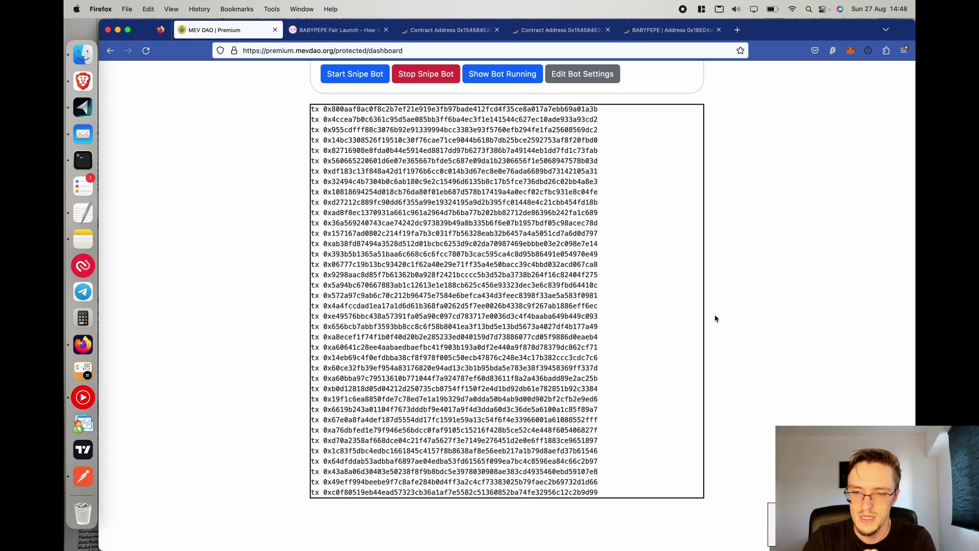
scroll(715, 317, up, 5)
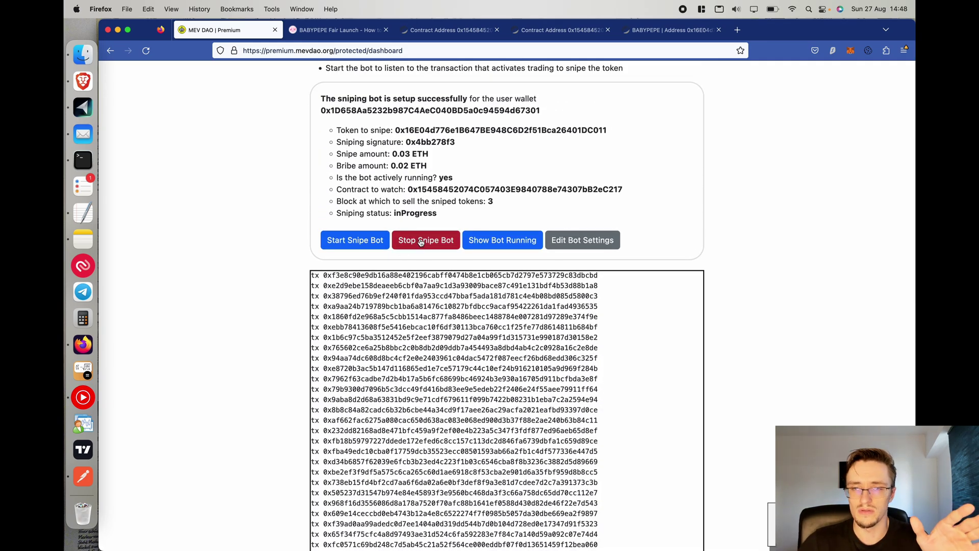
Open the bot settings form and look through its fields.
click(584, 242)
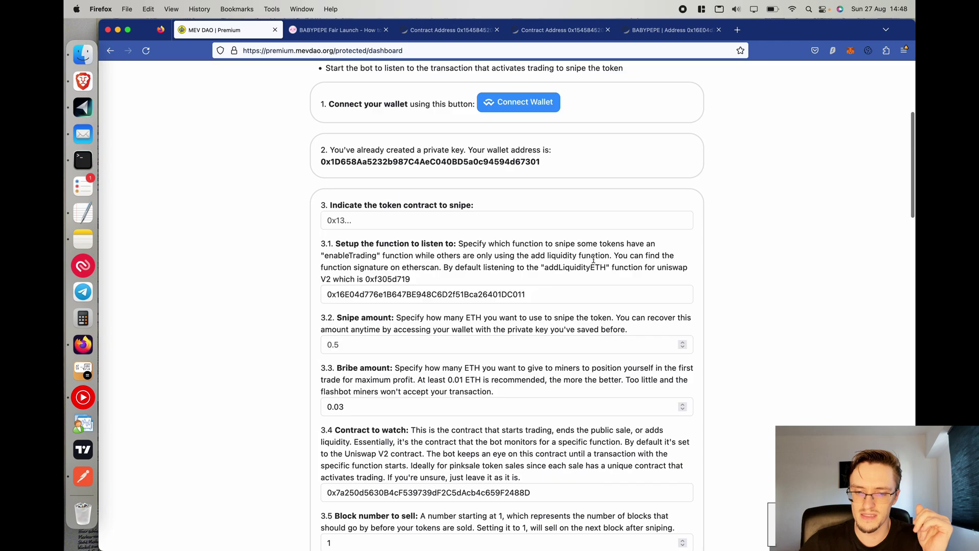
scroll(586, 265, down, 10)
scroll(612, 387, down, 3)
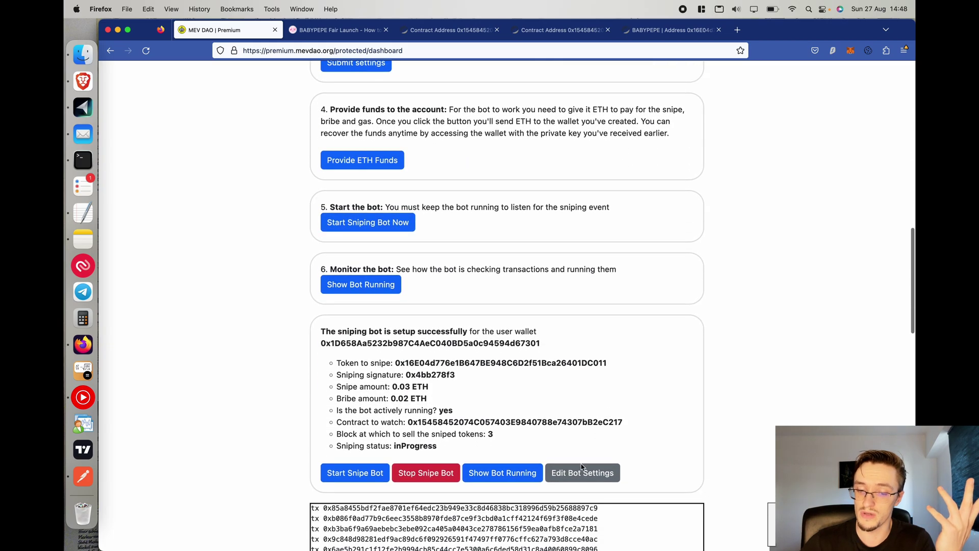
scroll(408, 385, up, 3)
scroll(408, 385, down, 3)
scroll(393, 387, up, 20)
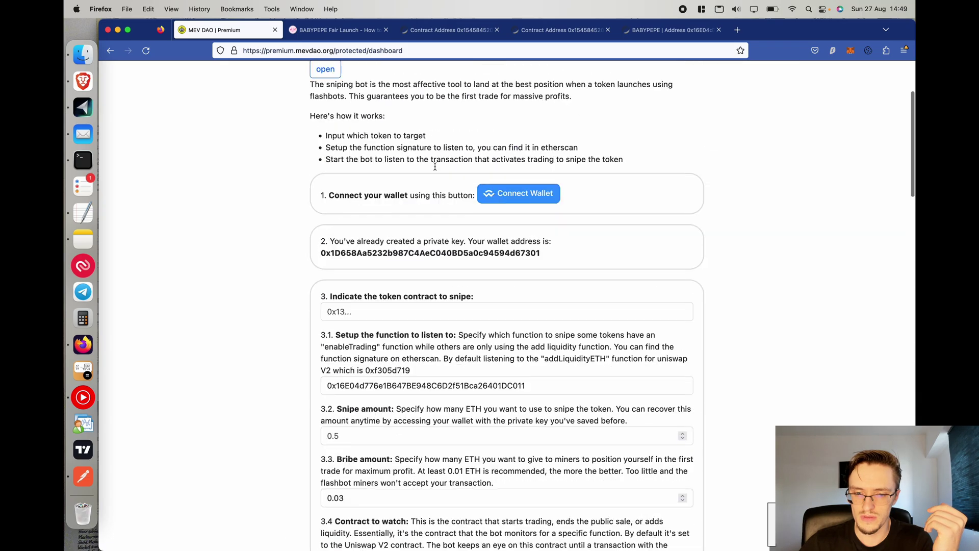
Select the bot wallet address, confirm its 0.05 ETH balance in MetaMask, then close the settings form.
double_click(356, 322)
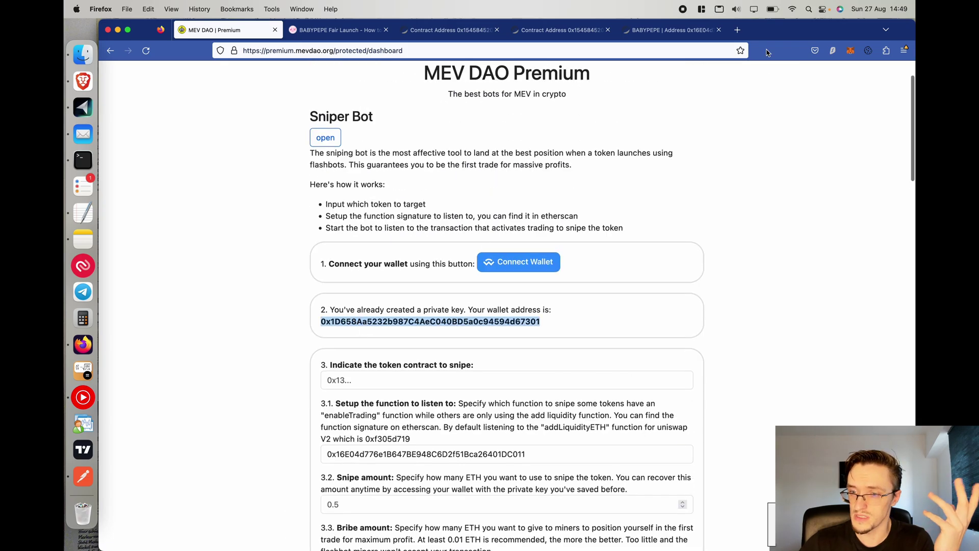
click(850, 49)
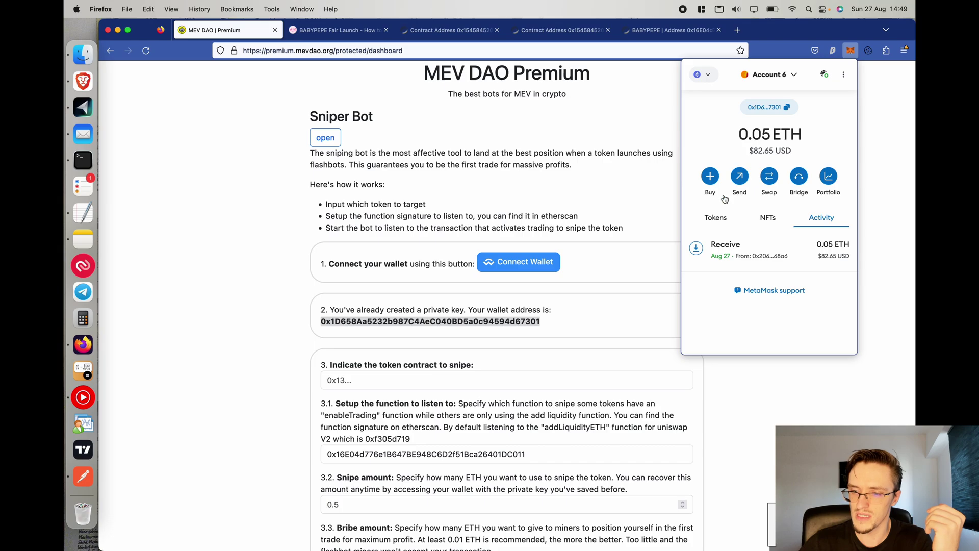
click(214, 231)
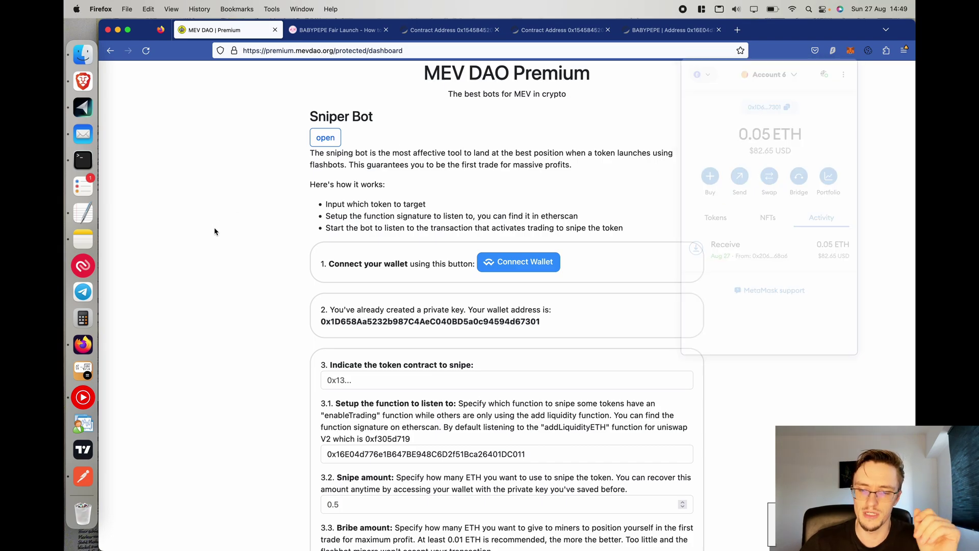
scroll(214, 231, down, 5)
scroll(214, 231, down, 10)
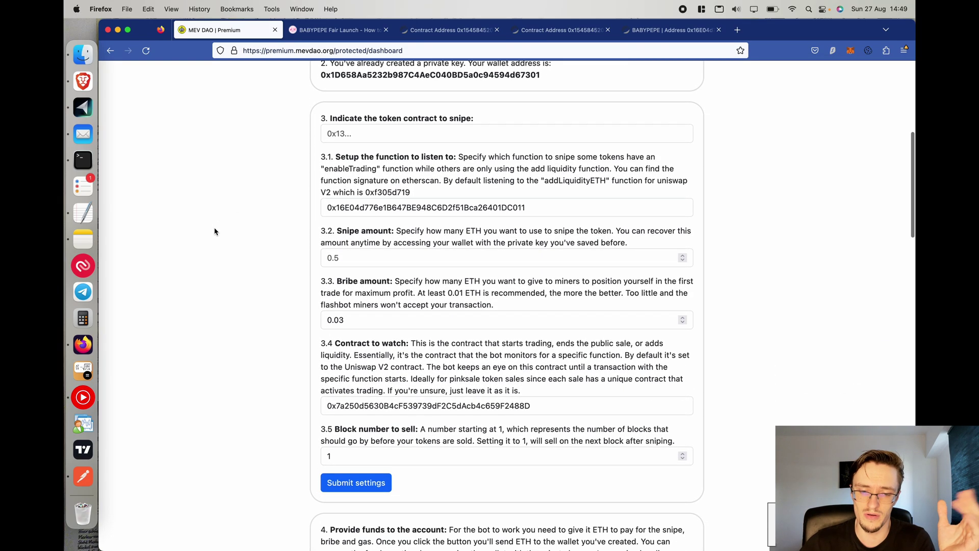
click(582, 462)
scroll(308, 429, down, 3)
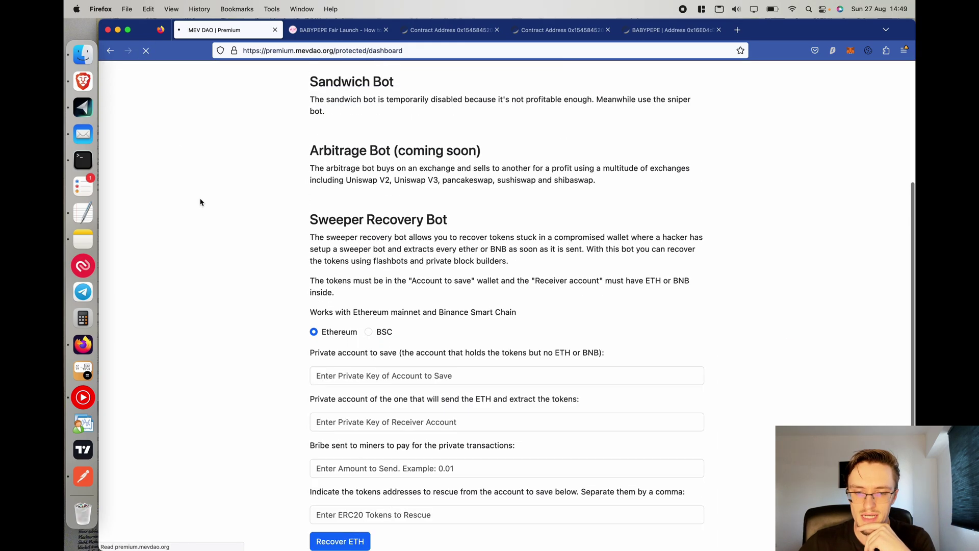
Expand the Sniper Bot section, show its live transaction log, and highlight the Sniping status inProgress line.
scroll(228, 280, up, 3)
click(328, 198)
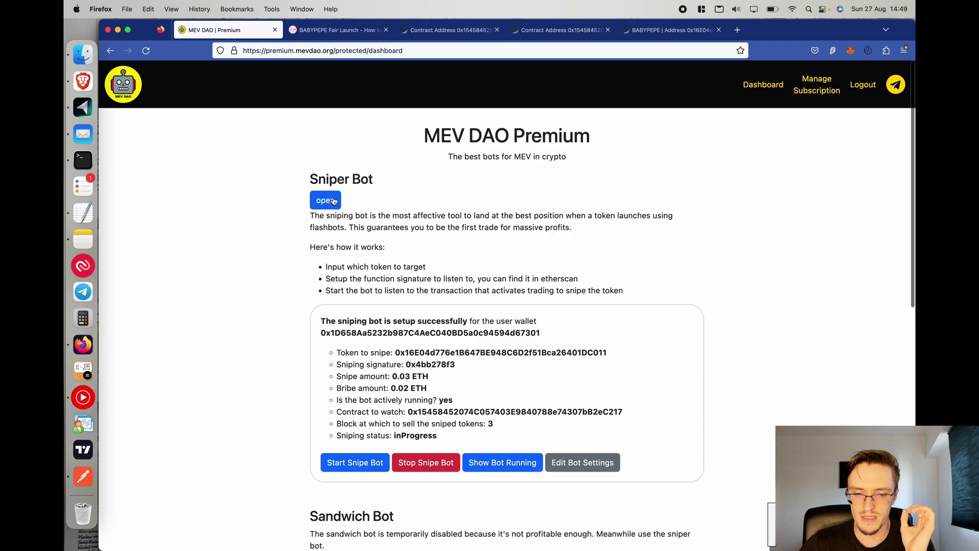
scroll(335, 380, down, 3)
click(504, 360)
scroll(524, 214, down, 5)
scroll(524, 215, up, 2)
scroll(511, 123, down, 1)
scroll(510, 123, up, 8)
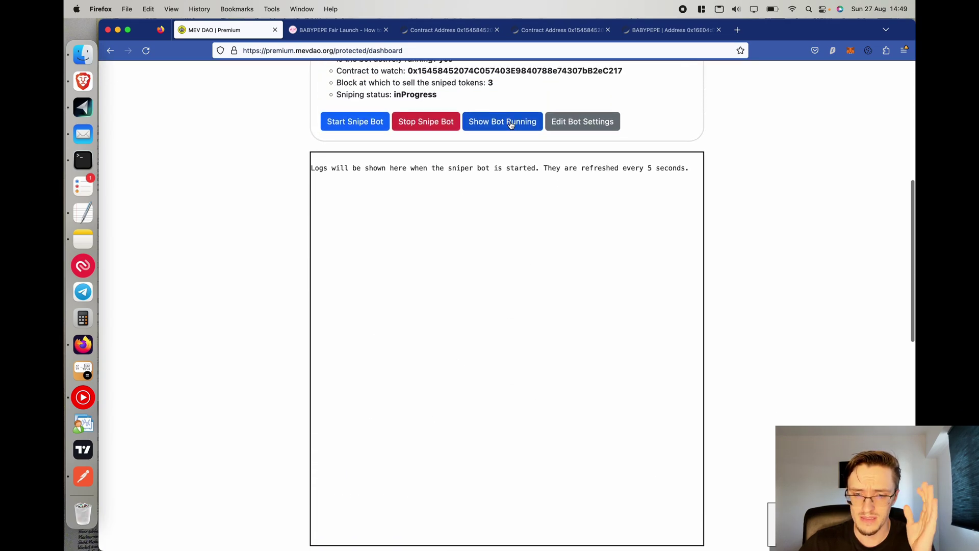
scroll(392, 147, up, 5)
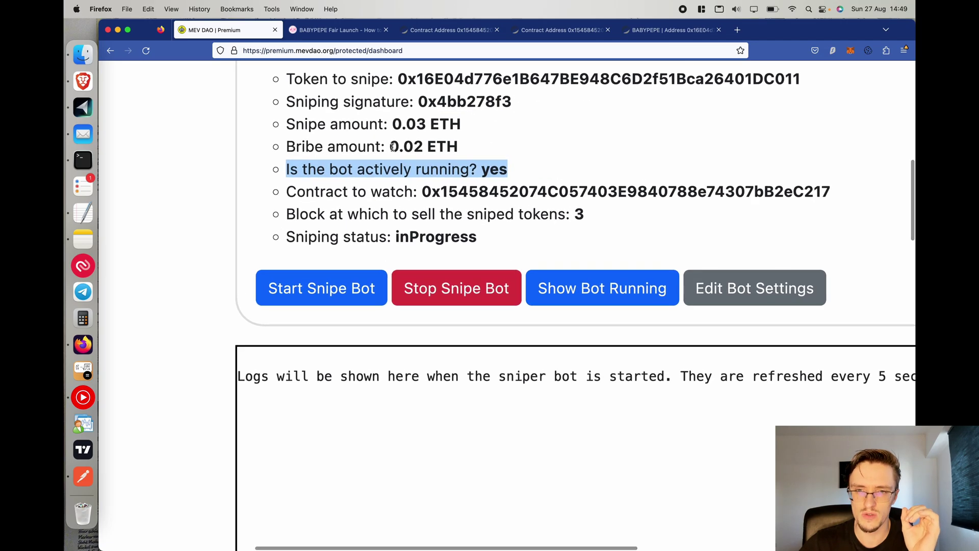
scroll(360, 190, down, 5)
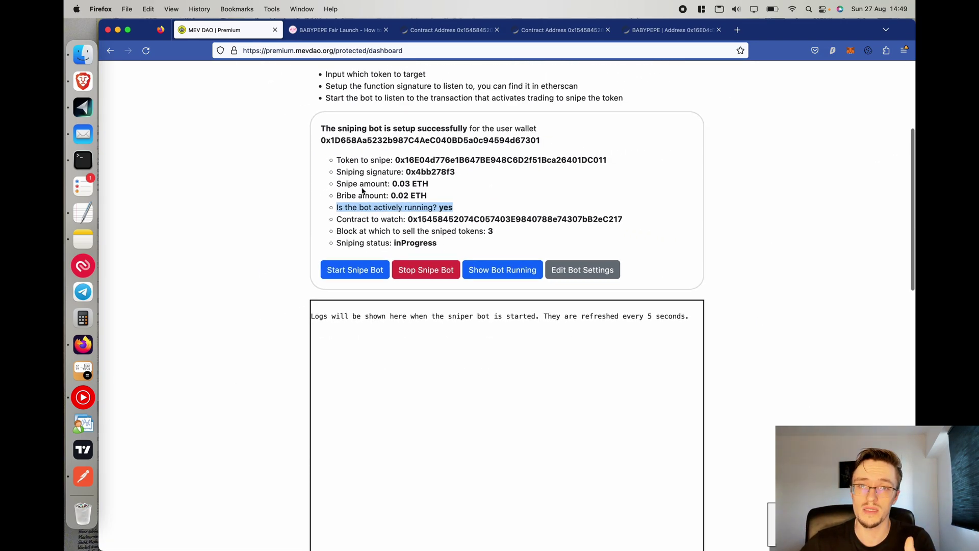
drag(448, 245, 293, 250)
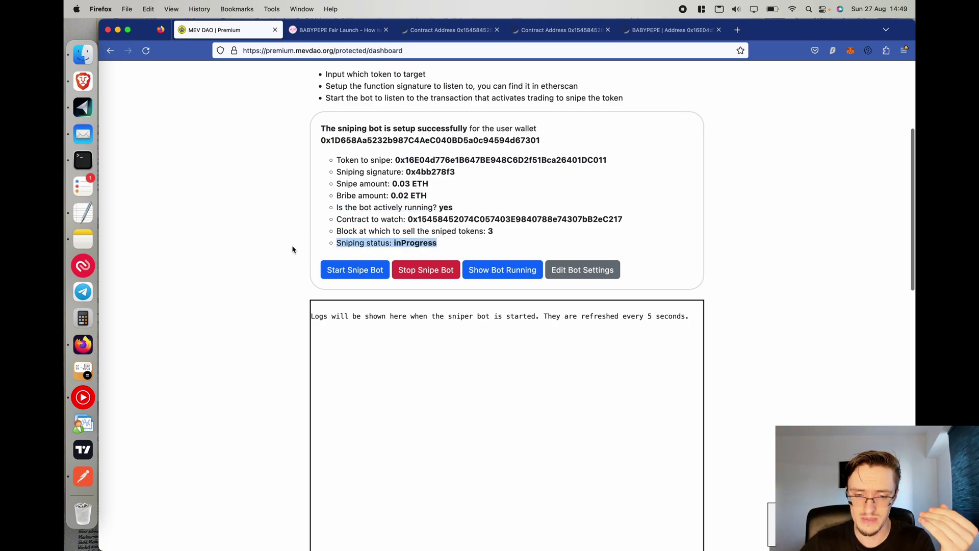
Start the sniper bot, dismiss its confirmation alert, and switch to the BABYPEPE Fair Launch page.
click(341, 271)
click(579, 325)
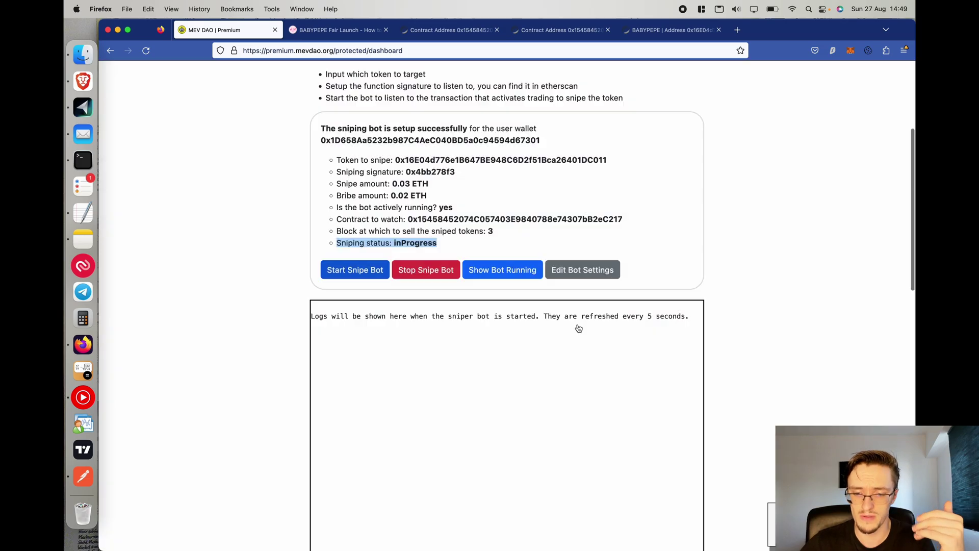
scroll(201, 303, up, 3)
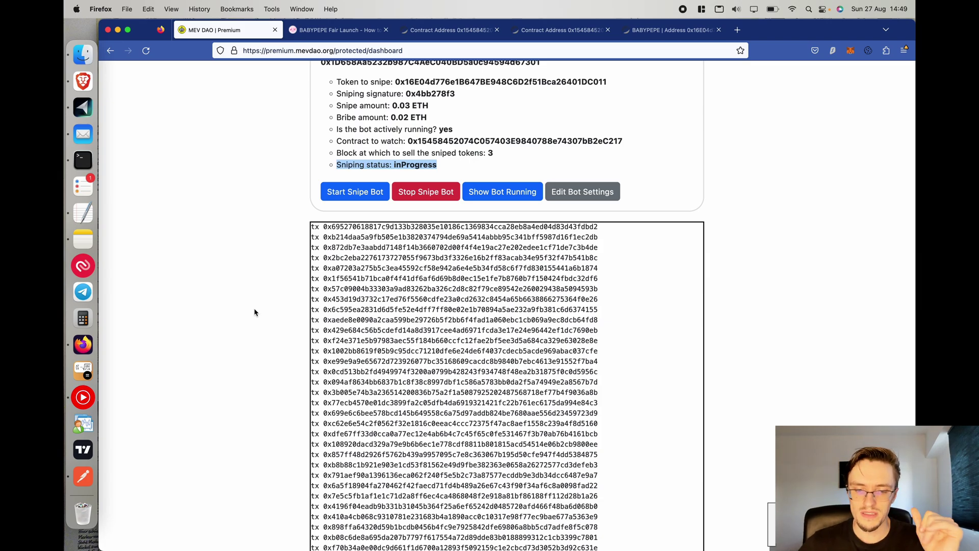
scroll(255, 312, down, 5)
scroll(255, 312, up, 8)
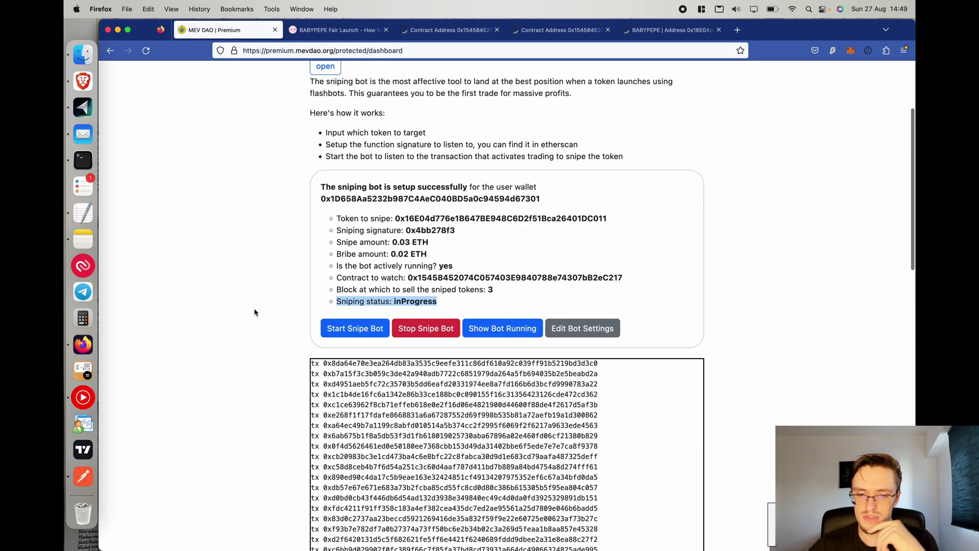
click(255, 312)
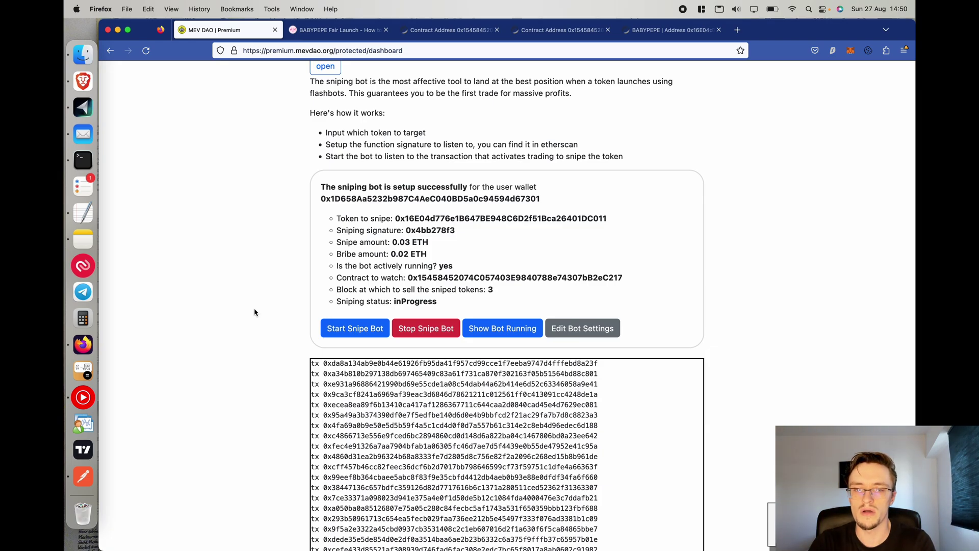
click(354, 29)
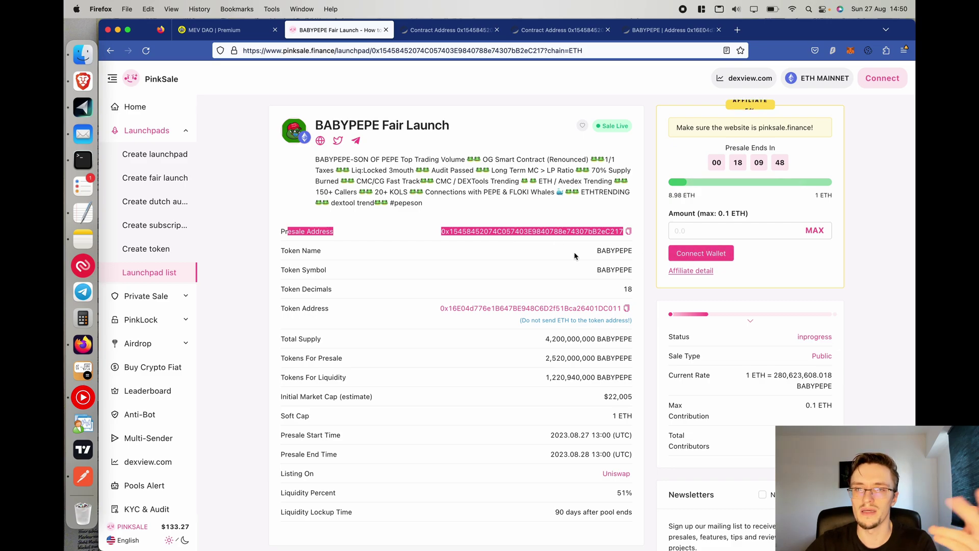
Open PinkSale's launchpad list and find the Baby PEPE card showing Sale Live.
click(145, 275)
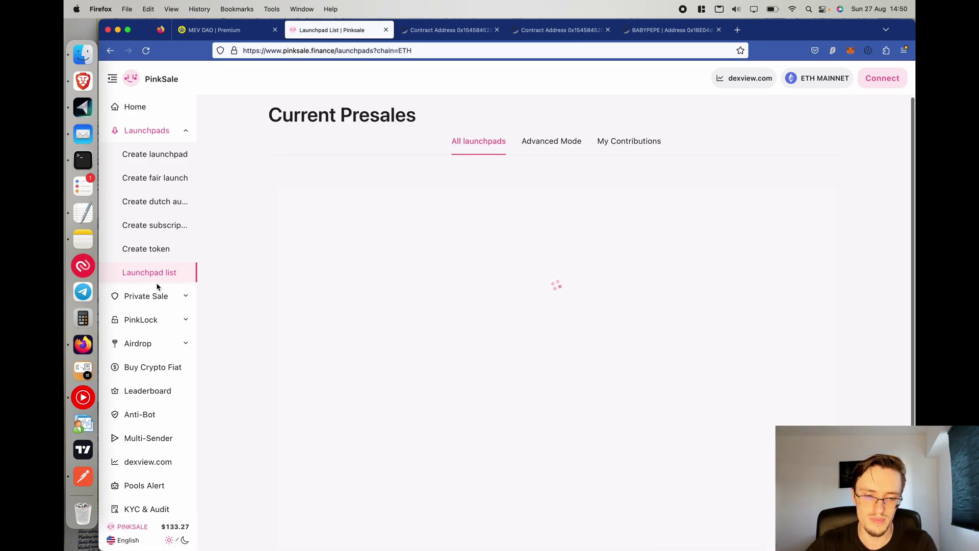
scroll(251, 308, down, 5)
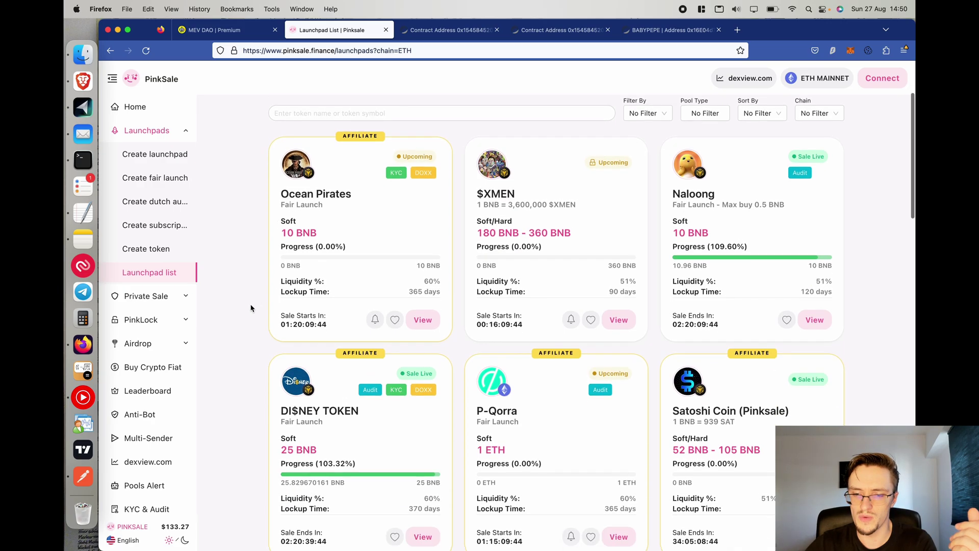
ctrl+scroll(509, 210, up, 8)
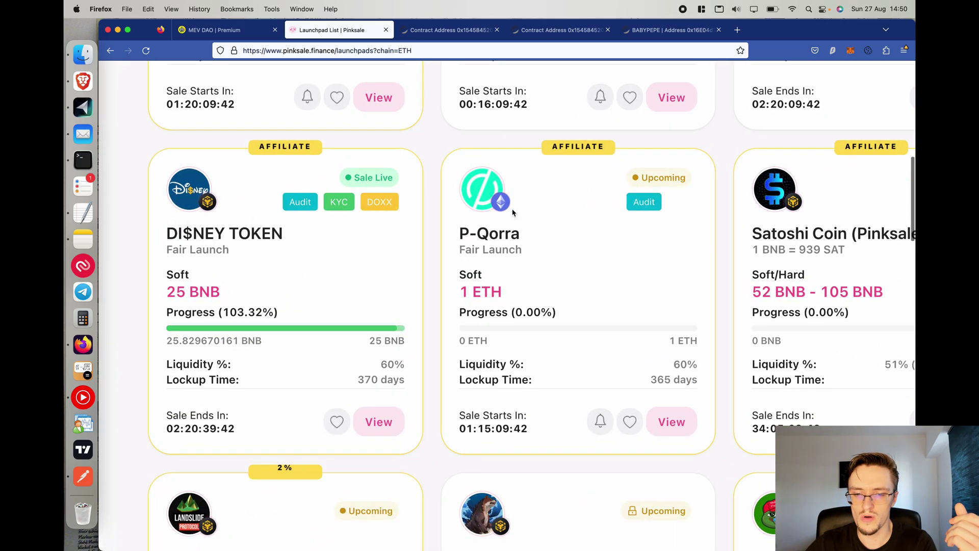
ctrl+scroll(509, 210, down, 8)
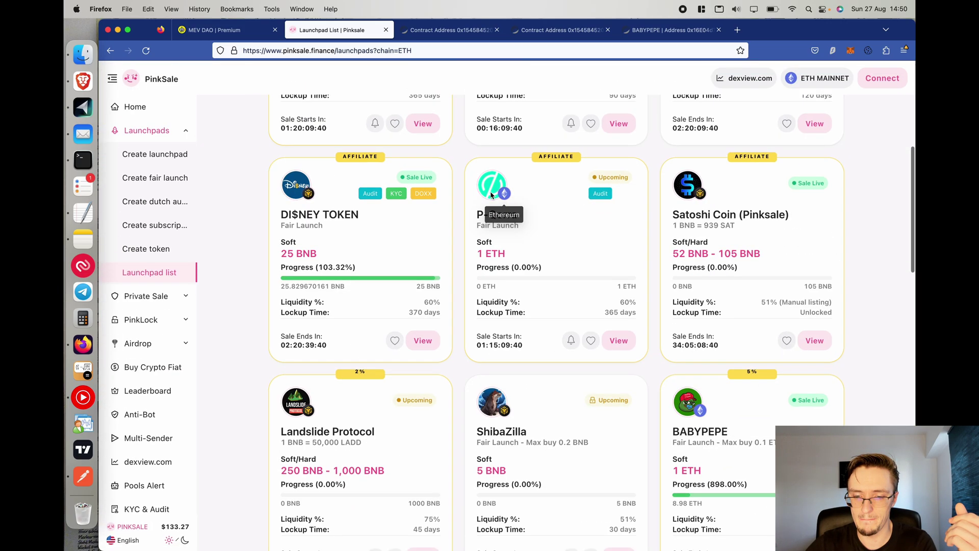
scroll(544, 280, down, 7)
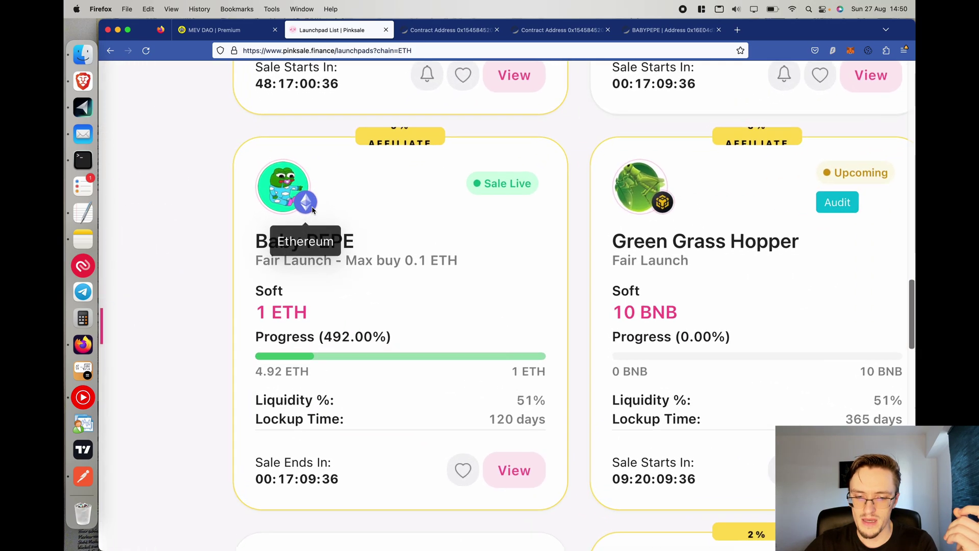
ctrl+scroll(311, 206, up, 8)
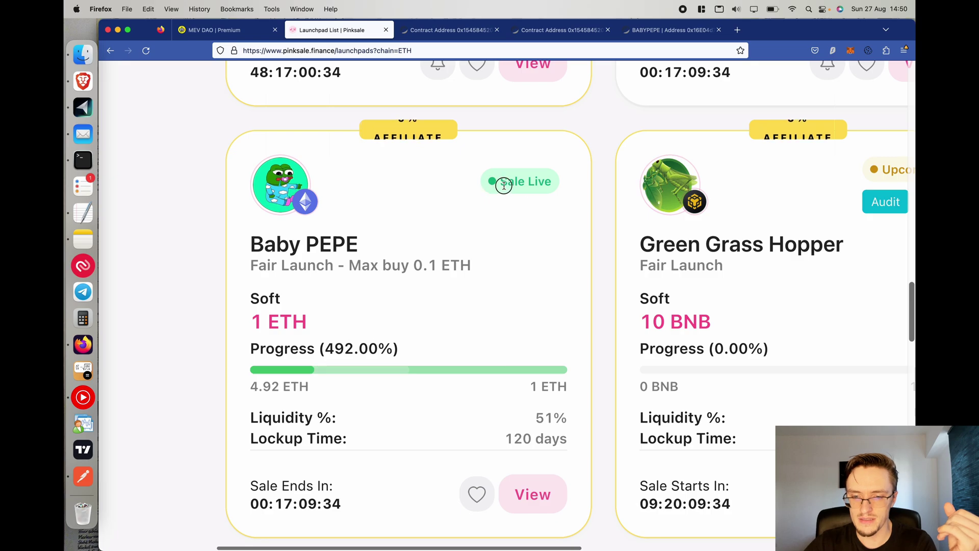
drag(501, 181, 524, 205)
click(255, 366)
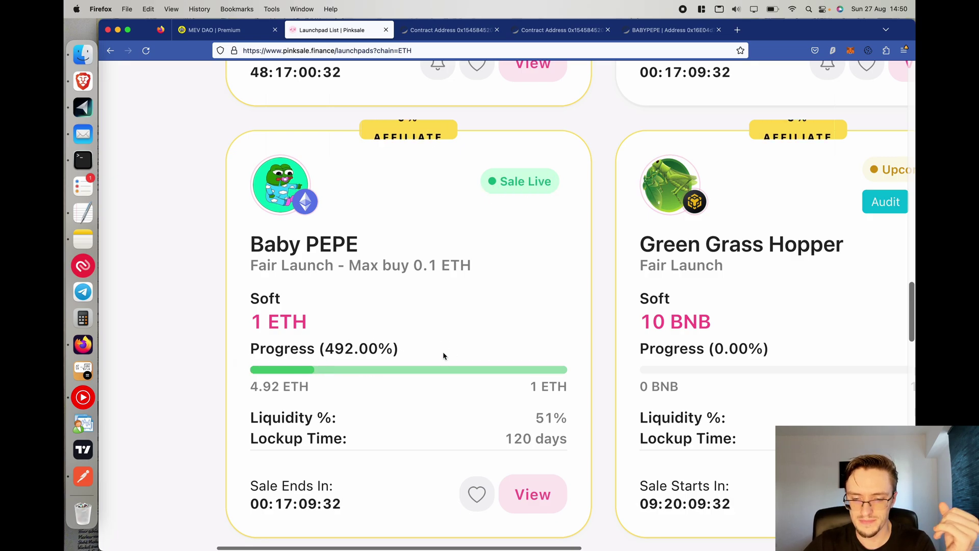
ctrl+scroll(419, 390, down, 8)
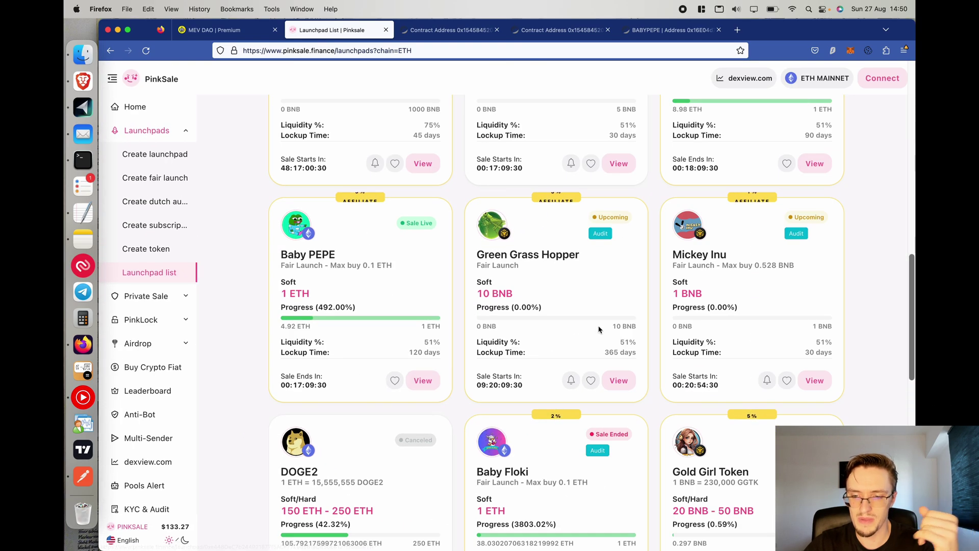
Open the Baby PEPE launch details and view its token contract code on Etherscan.
click(423, 381)
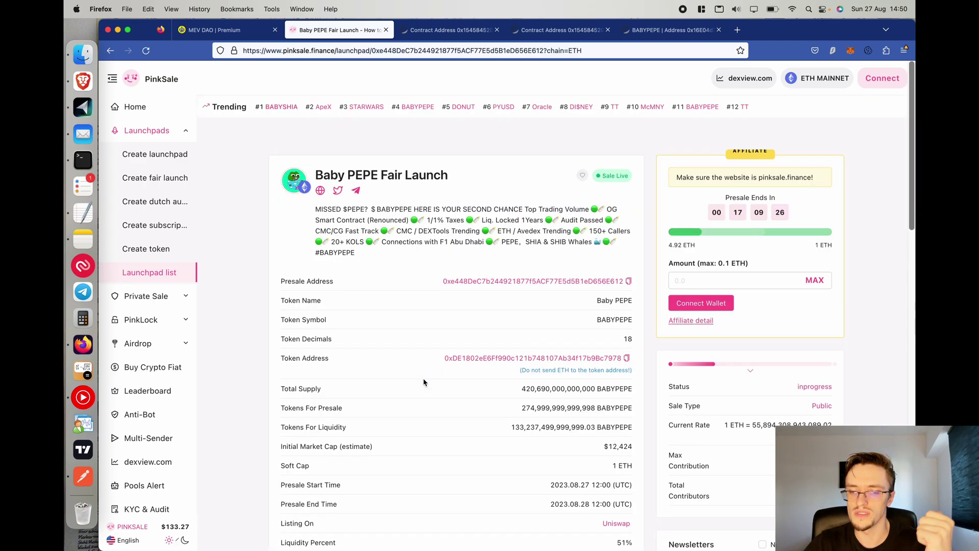
click(481, 358)
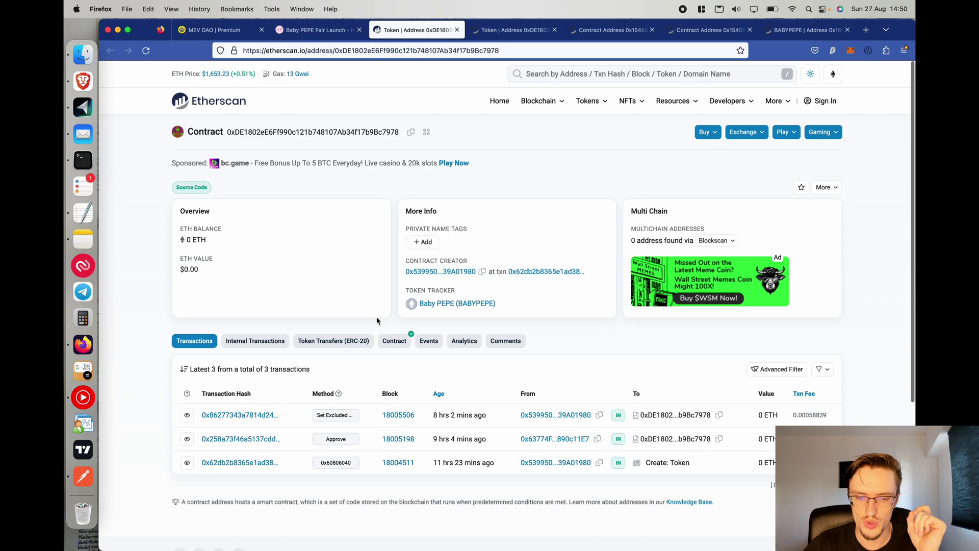
click(394, 341)
scroll(394, 340, down, 5)
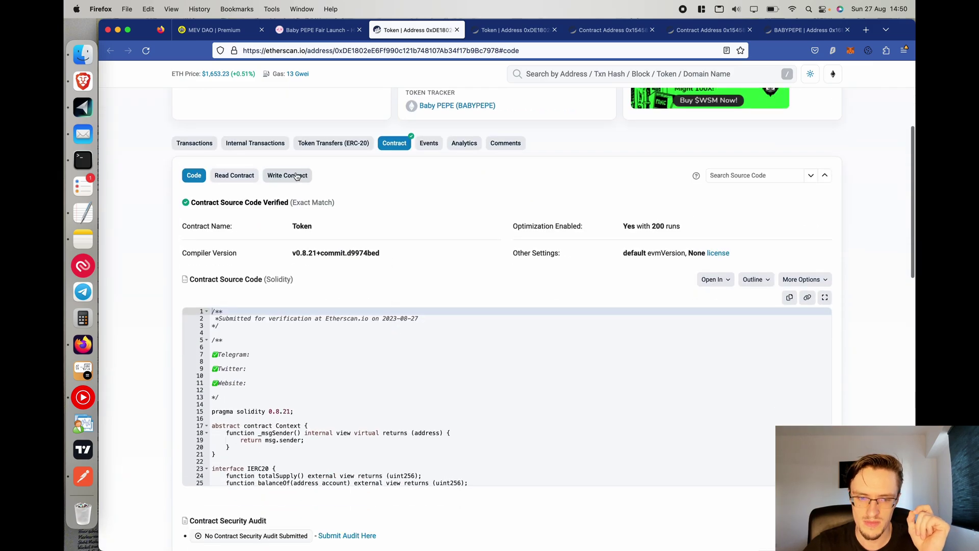
Confirm the contract's tradingEnabled reads True under Read Contract, then return to the Fair Launch page.
click(234, 178)
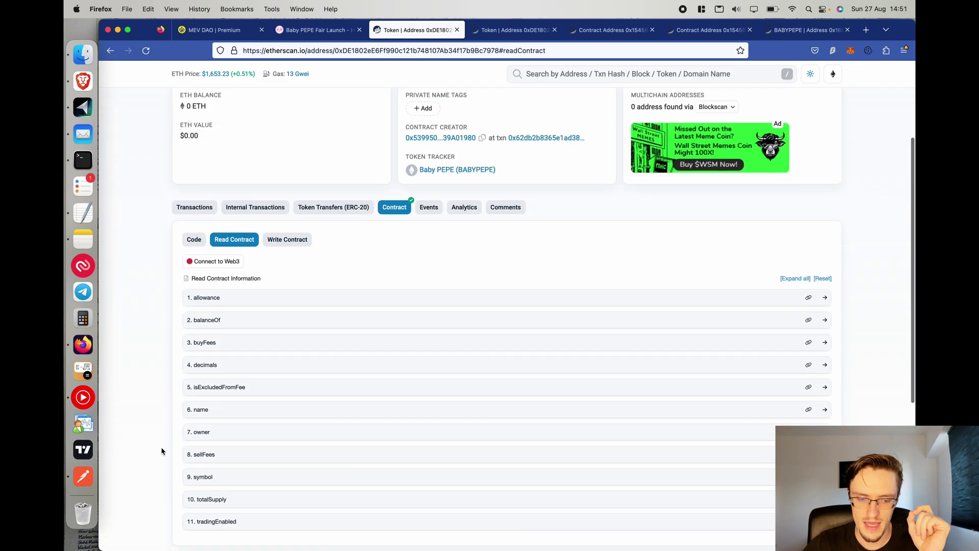
scroll(131, 474, down, 10)
scroll(188, 343, up, 3)
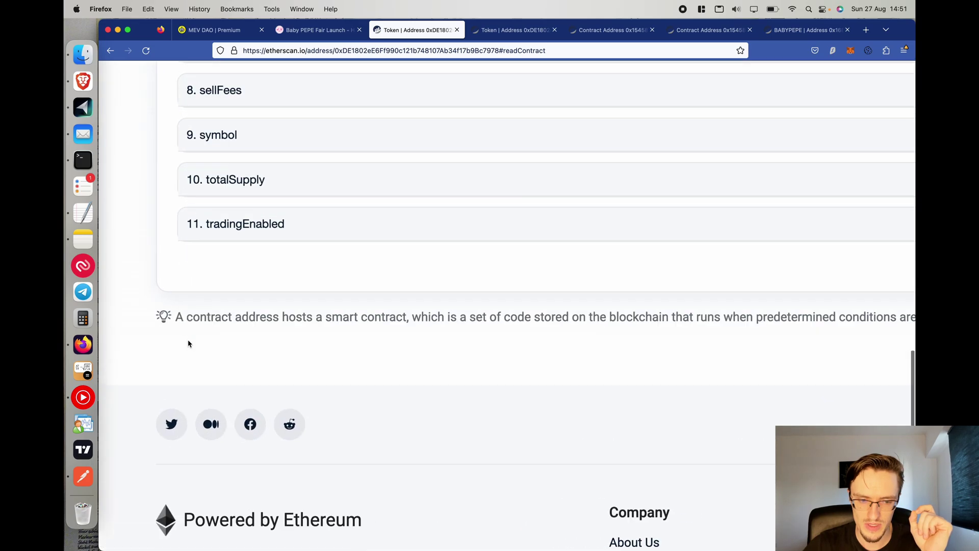
scroll(188, 343, up, 3)
click(321, 151)
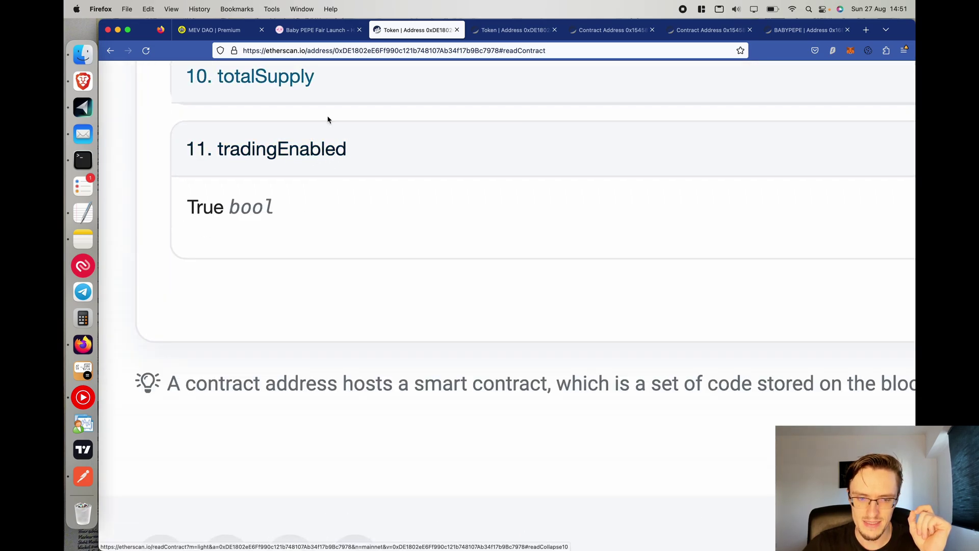
scroll(273, 154, down, 5)
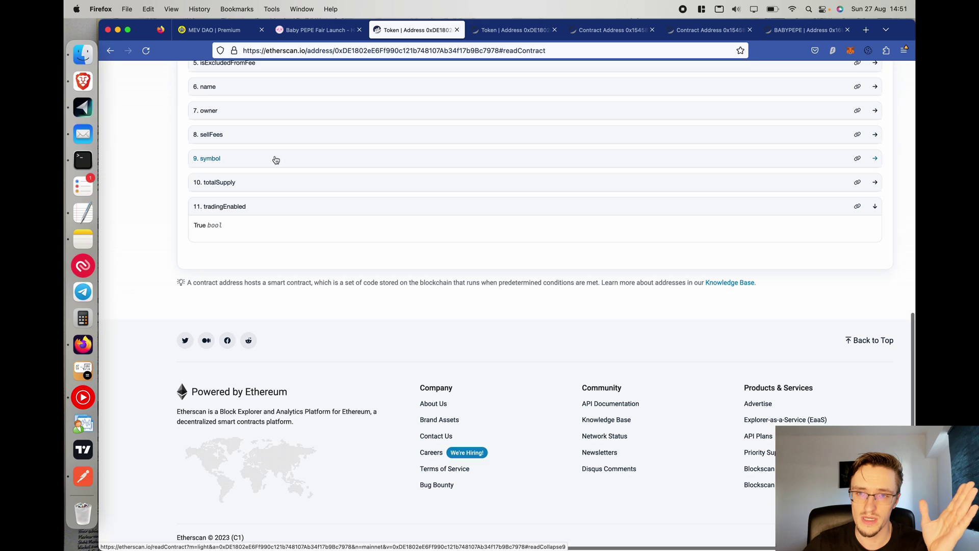
scroll(276, 159, up, 5)
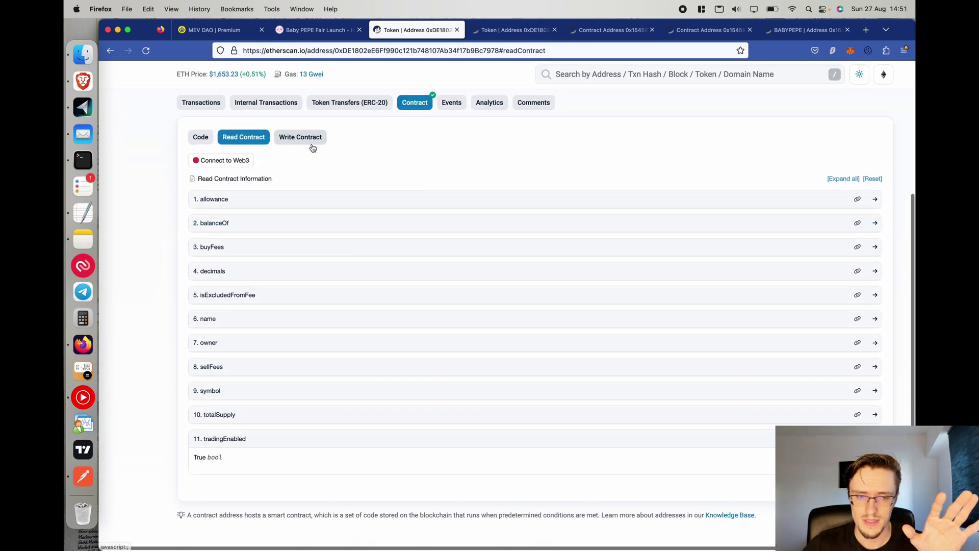
key(ctrl+shift+Tab)
scroll(475, 328, up, 3)
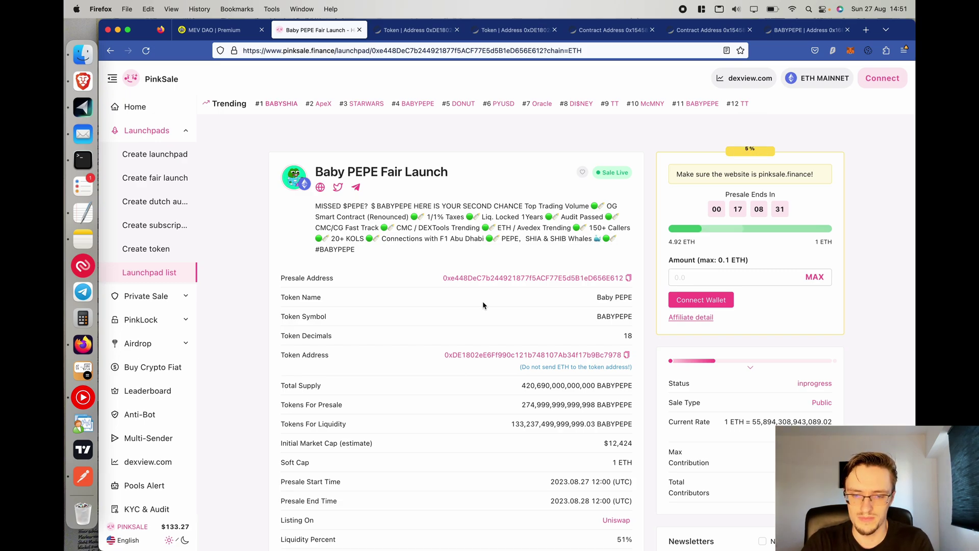
Go back to the MEV DAO dashboard's running BABYPEPE sniper and expand the Real-time chat panel.
click(229, 31)
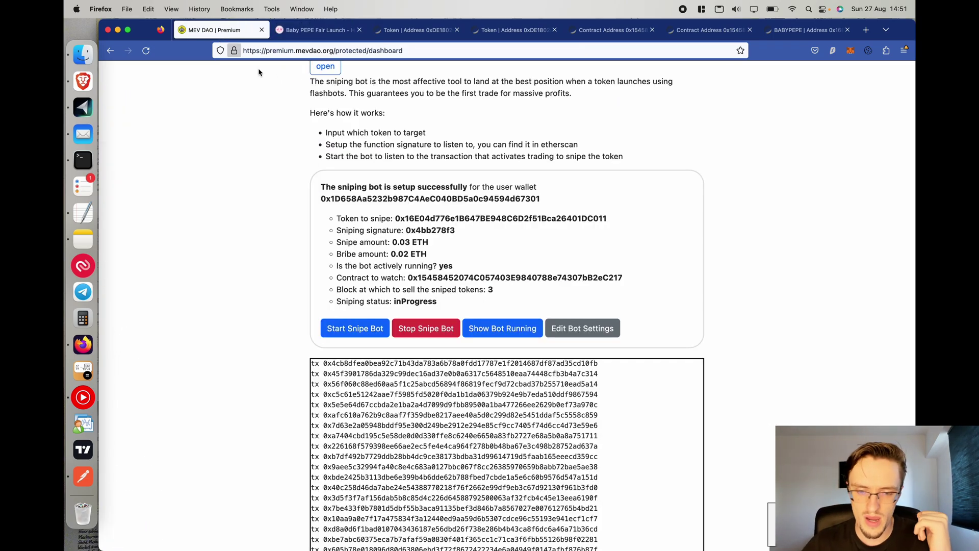
scroll(341, 227, up, 3)
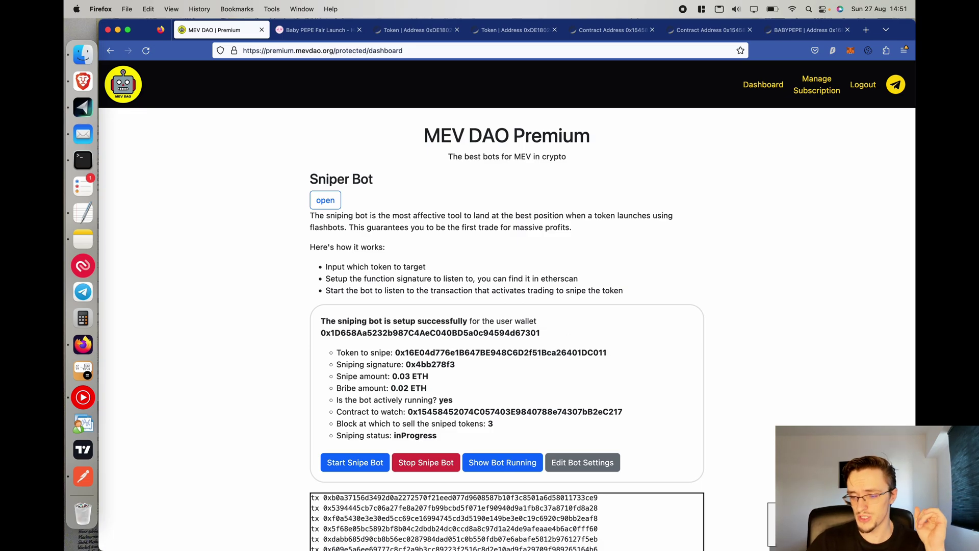
click(771, 520)
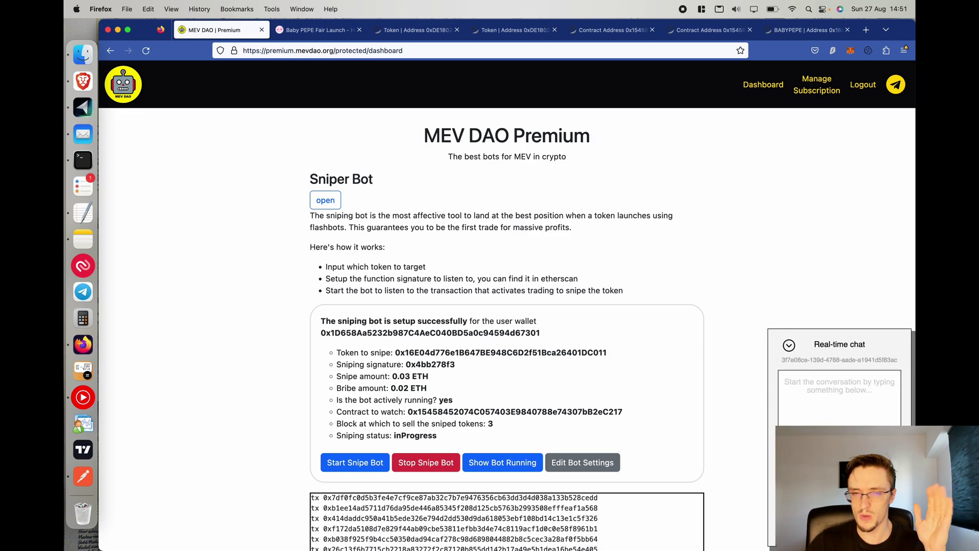